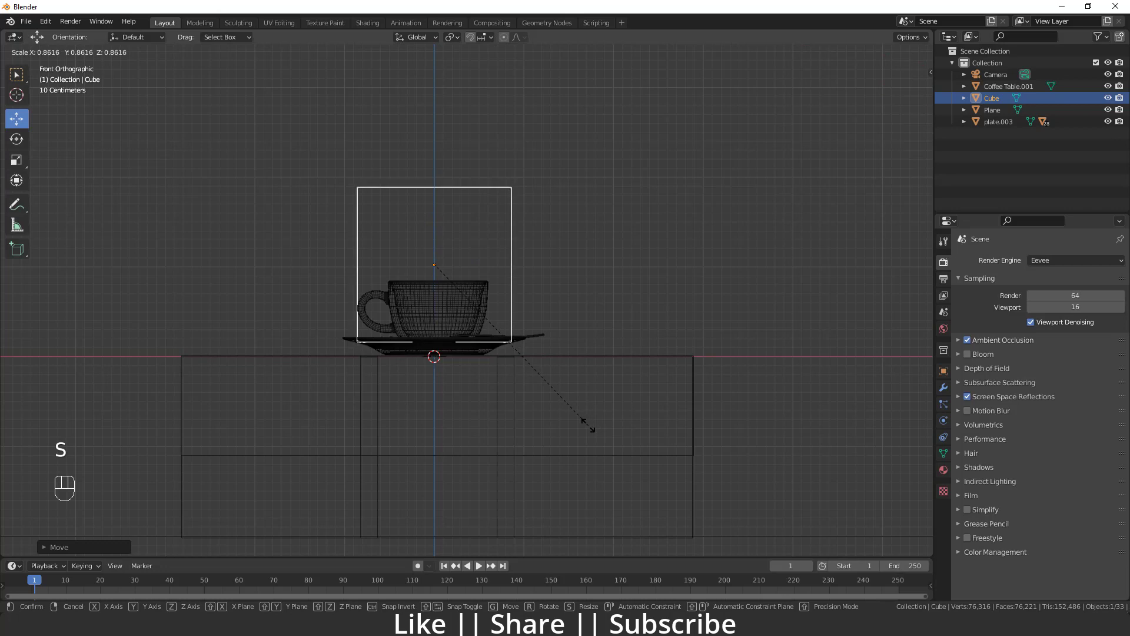
Step: Lower the cube onto the saucer and raise its top face to form a tall box
left_click_drag(435, 217, 439, 230)
middle_click_drag(438, 230, 447, 249)
key("Tab")
left_click(448, 247)
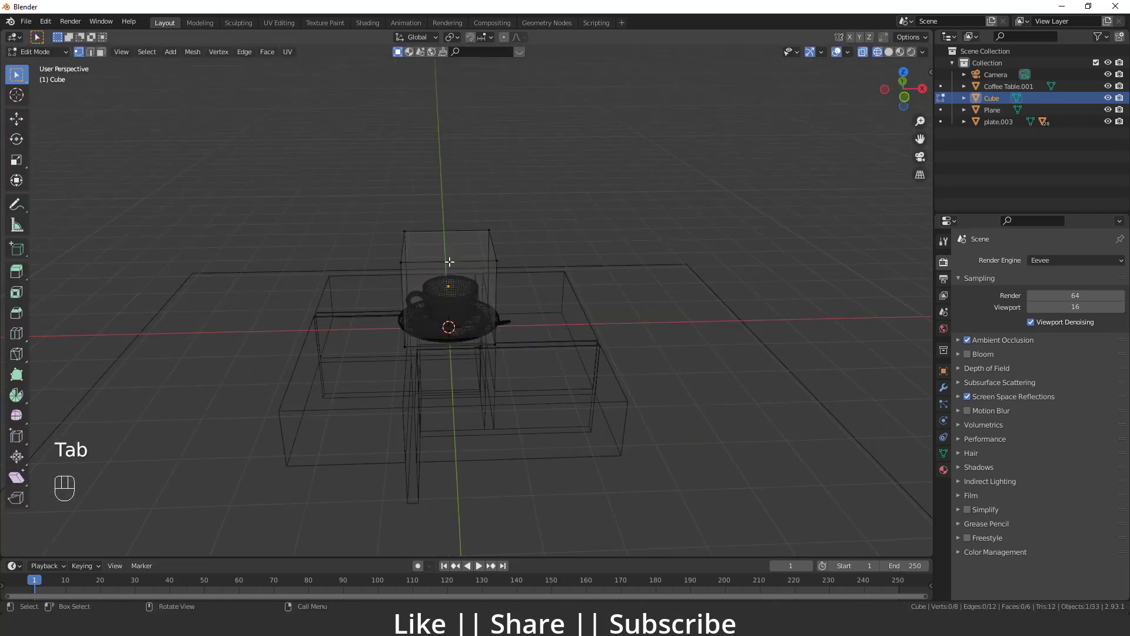
key("3")
left_click(449, 252)
middle_click_drag(464, 267, 456, 252)
key("w")
left_click_drag(450, 210, 444, 89)
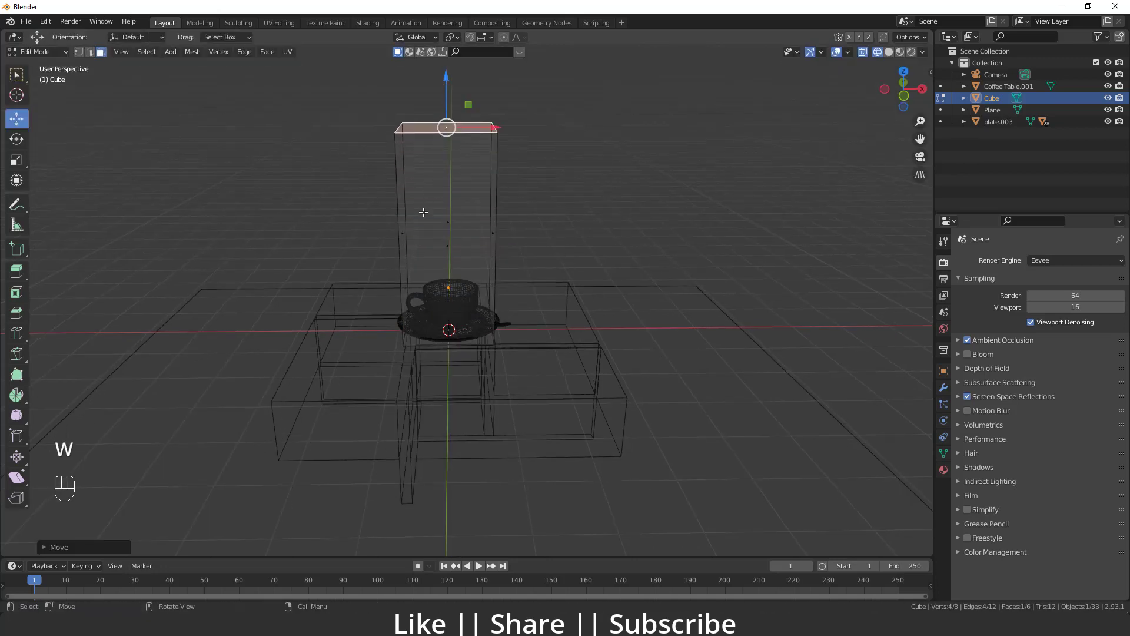
key("Tab")
Step: Apply the cube's scale
mouse_move(505, 215)
middle_mouse_down()
mouse_move(600, 232)
mouse_move(501, 236)
mouse_move(513, 238)
mouse_move(456, 215)
mouse_move(514, 224)
middle_mouse_up()
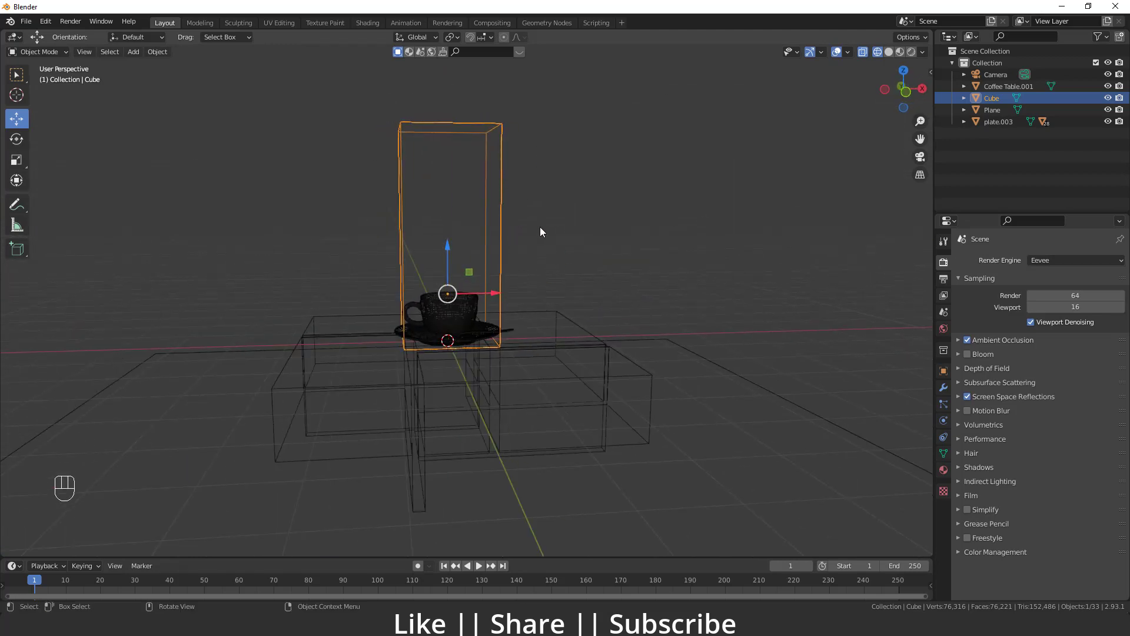
key("ctrl+a")
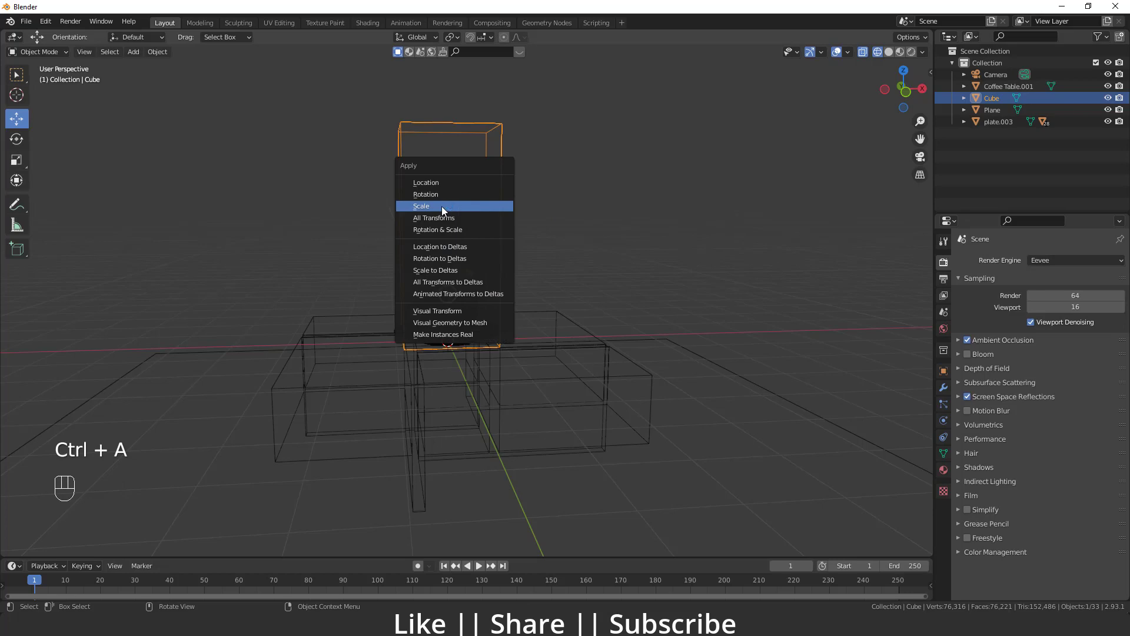
left_click(465, 205)
Step: In top view, move the box to enclose the cup, then view from the left
middle_click_drag(390, 284, 500, 237)
key("grave")
left_click(496, 185)
middle_click_drag(510, 323, 510, 292)
key("grave")
left_click(534, 177)
middle_click_drag(534, 173, 504, 249, "shift")
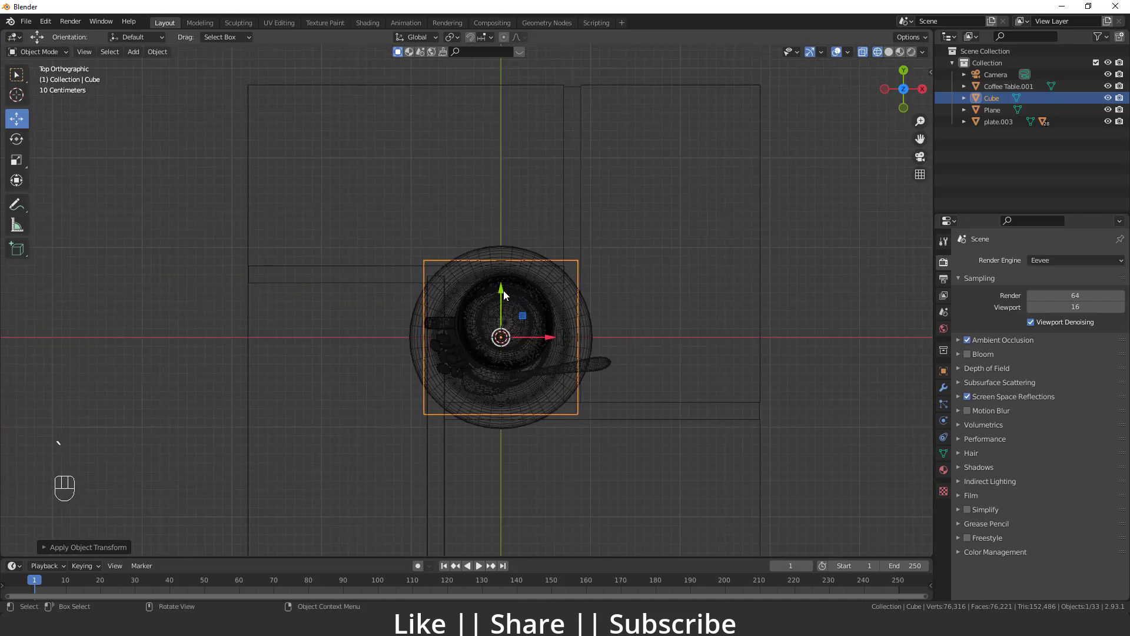
key("g")
left_click(503, 269)
middle_click_drag(532, 419, 518, 306)
key("grave")
left_click(416, 199)
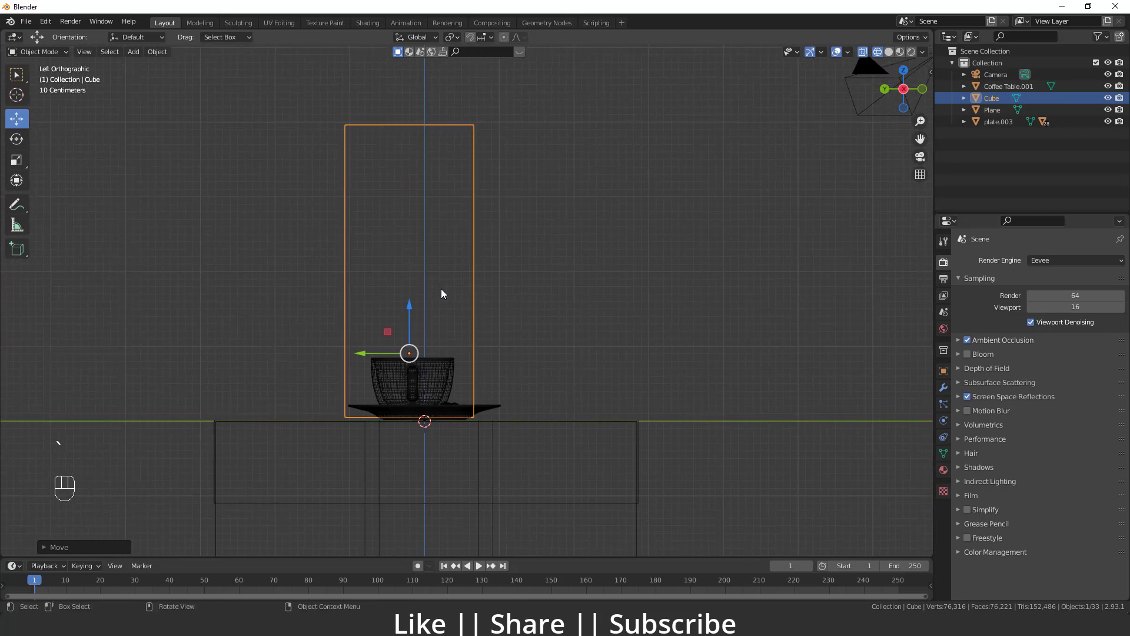
key("shift+a")
Step: Add a UV sphere, shrink it and lift it above the cup
mouse_move(394, 250)
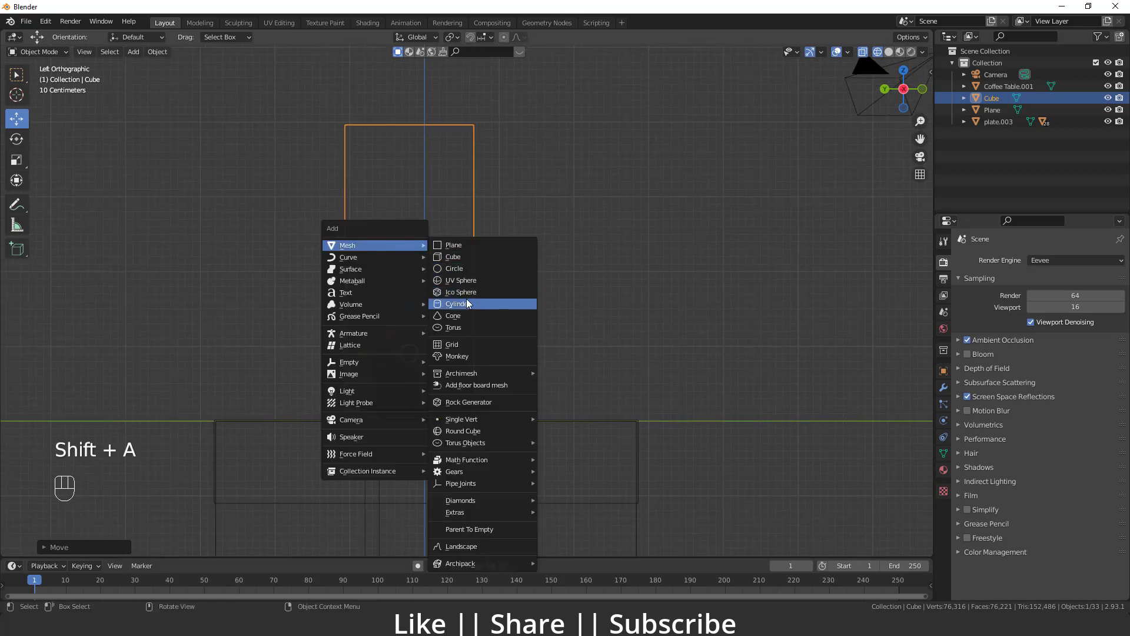
left_click(461, 280)
scroll(461, 280, "down", 2)
key("s")
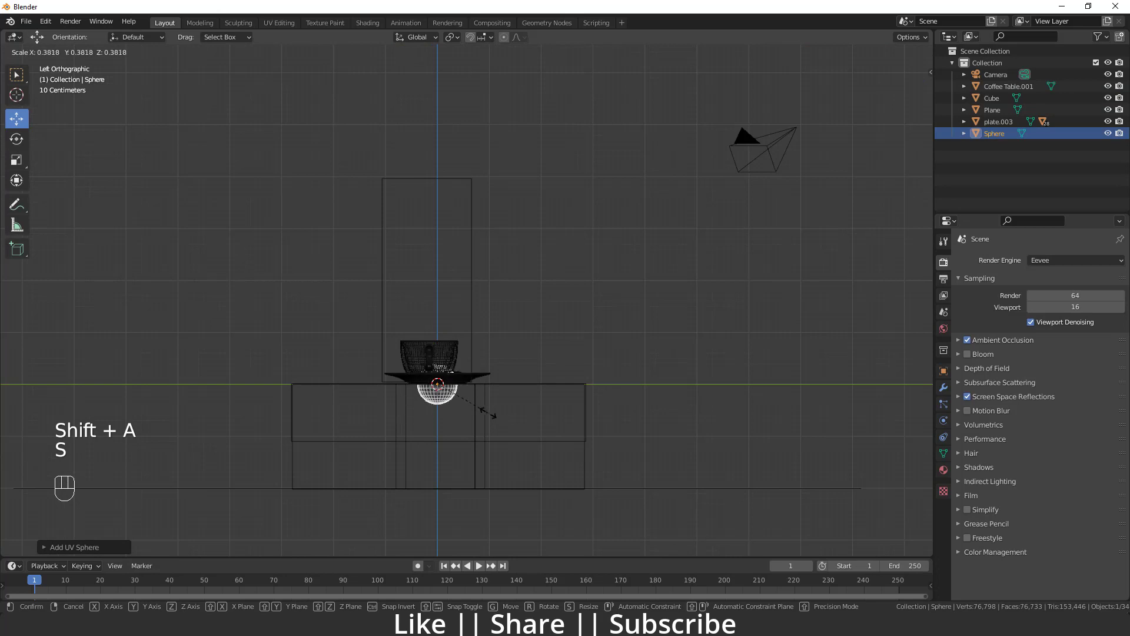
left_click(441, 386)
left_click_drag(438, 384, 422, 183)
Step: In top view, centre the sphere over the cup and resize it again
key("grave")
left_click(443, 97)
middle_click_drag(461, 251, 456, 329, "shift")
mouse_move(459, 285)
left_mouse_down()
mouse_move(467, 258)
mouse_move(463, 272)
left_mouse_up()
mouse_move(501, 347)
middle_mouse_down()
mouse_move(485, 248)
mouse_move(516, 358)
middle_mouse_up()
key("s")
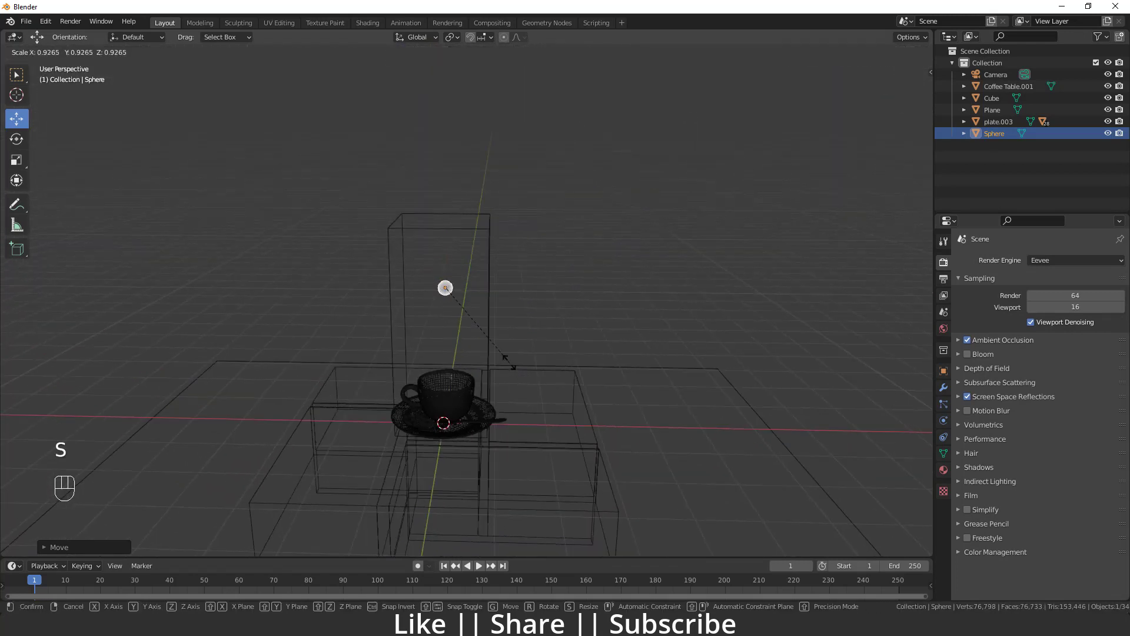
left_click(510, 363)
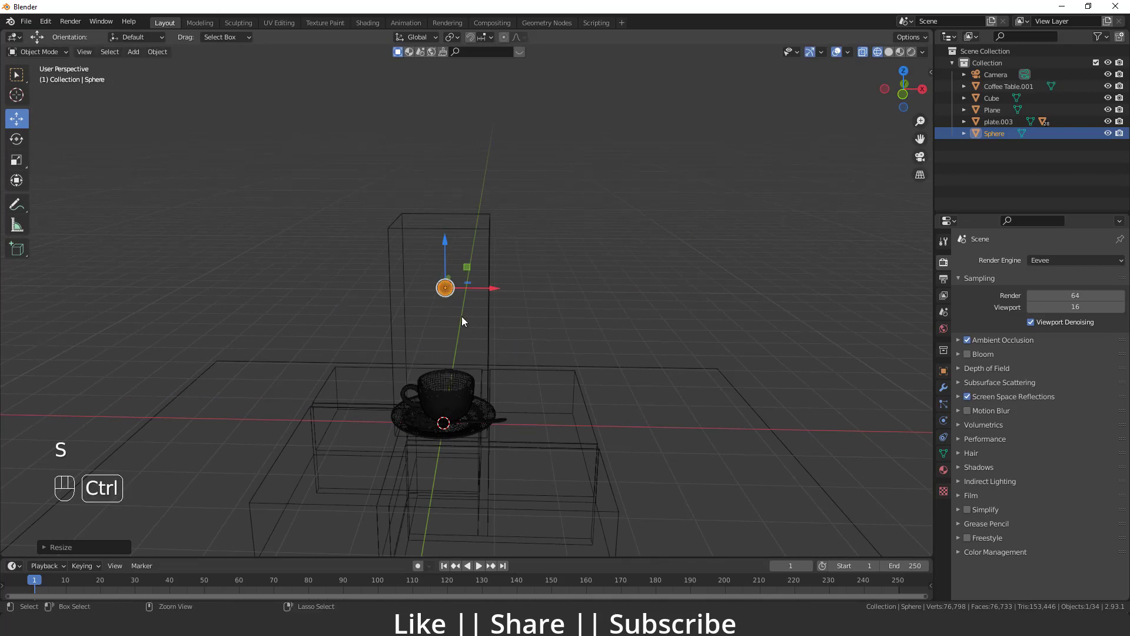
Step: Apply the sphere's scale, then select the tall box
key("ctrl+a")
left_click(394, 316)
scroll(434, 353, "up", 2)
middle_click_drag(433, 353, 432, 281, "shift")
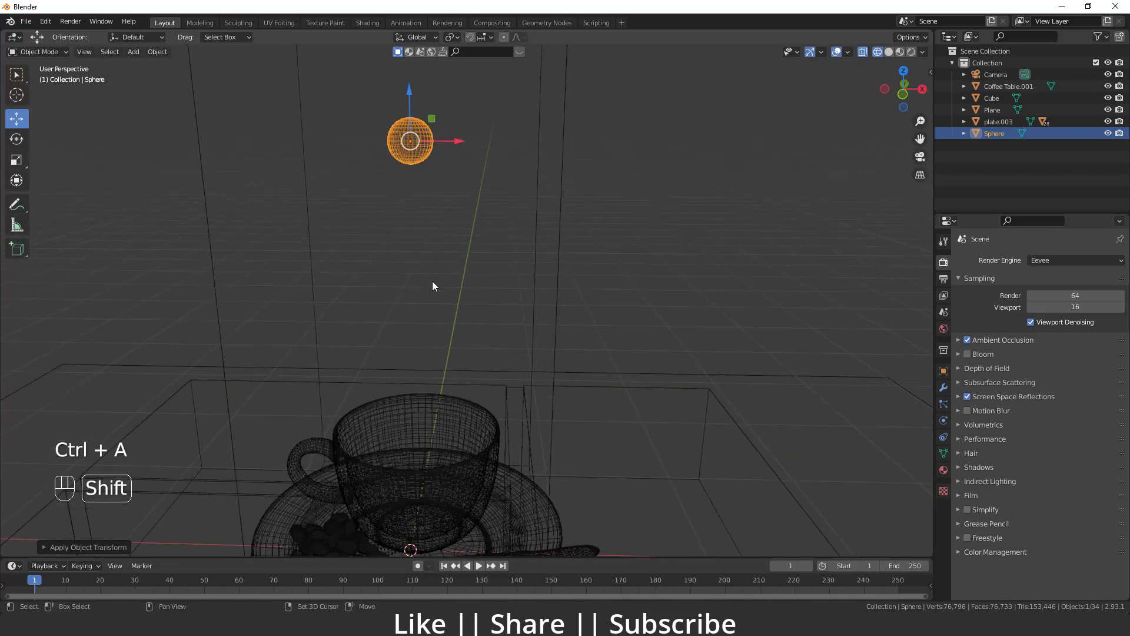
scroll(429, 326, "down", 4)
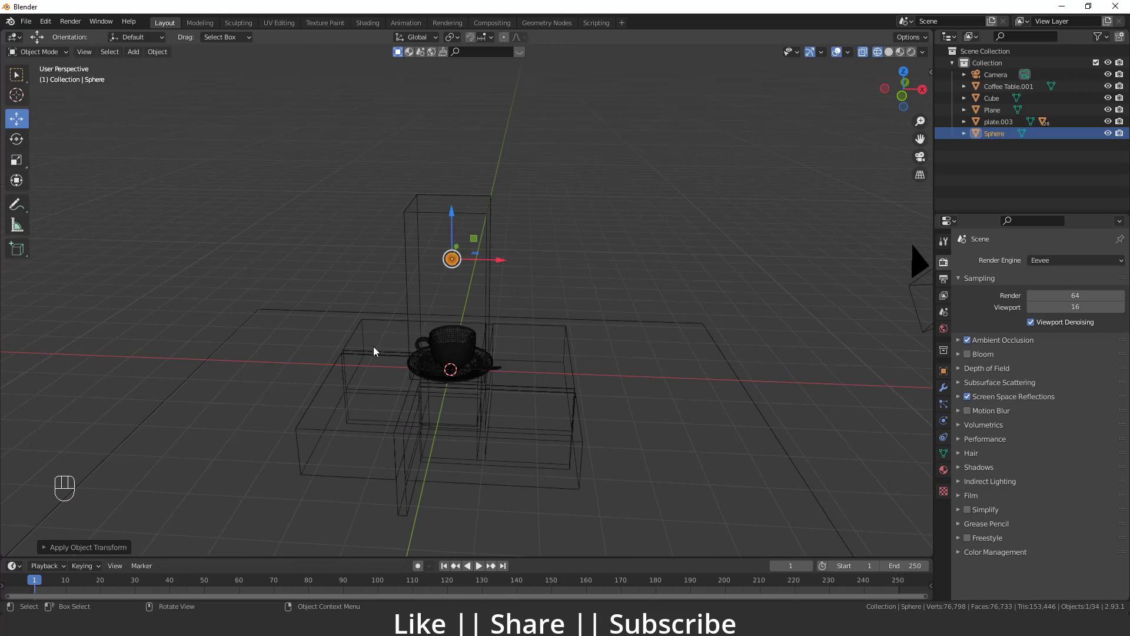
scroll(463, 306, "up", 4)
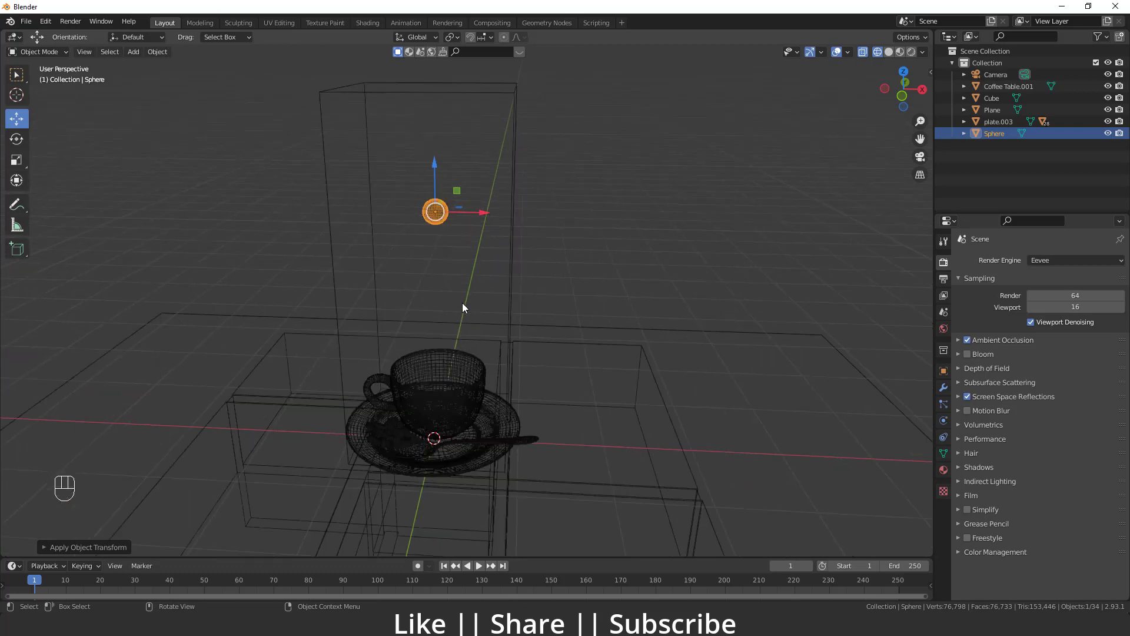
left_click(511, 221)
left_click(428, 217)
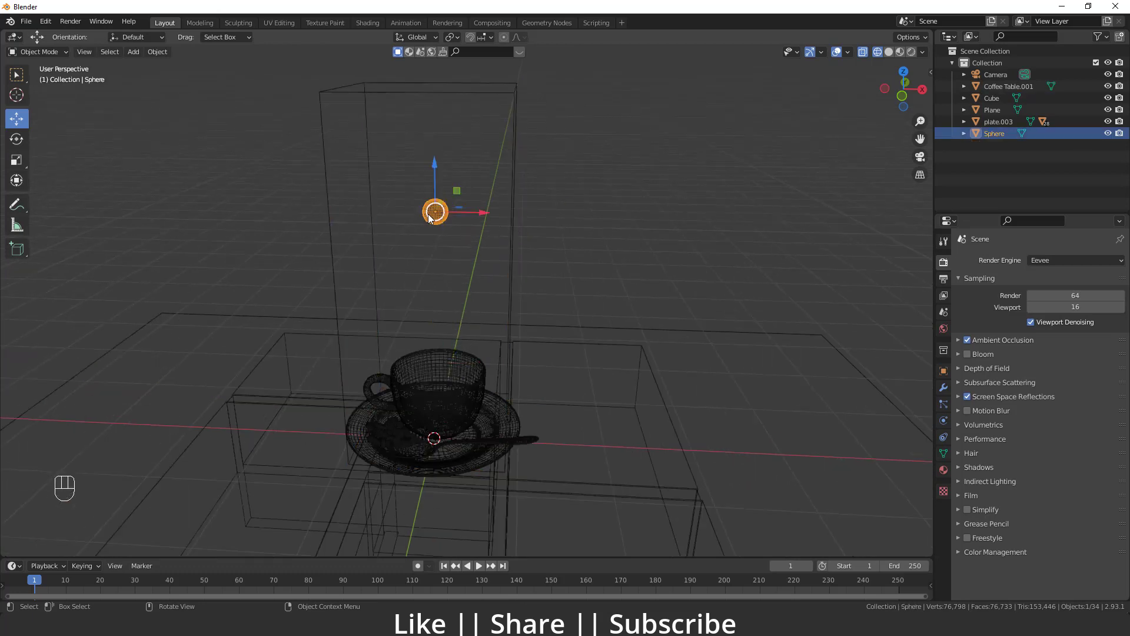
middle_click_drag(504, 446, 490, 307, "shift")
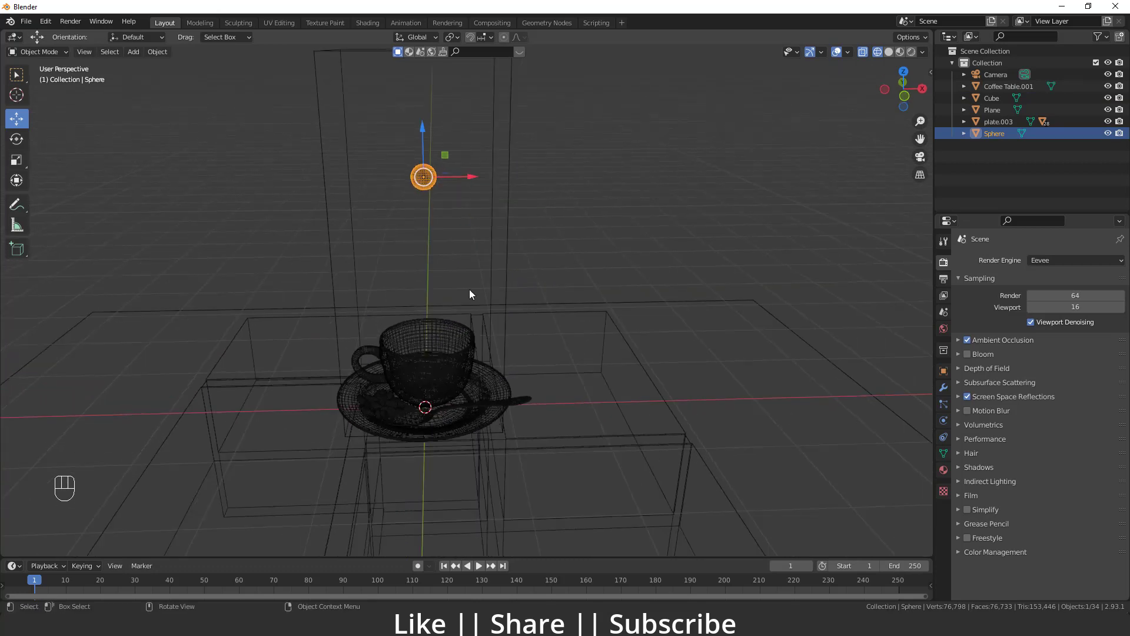
left_click(507, 236)
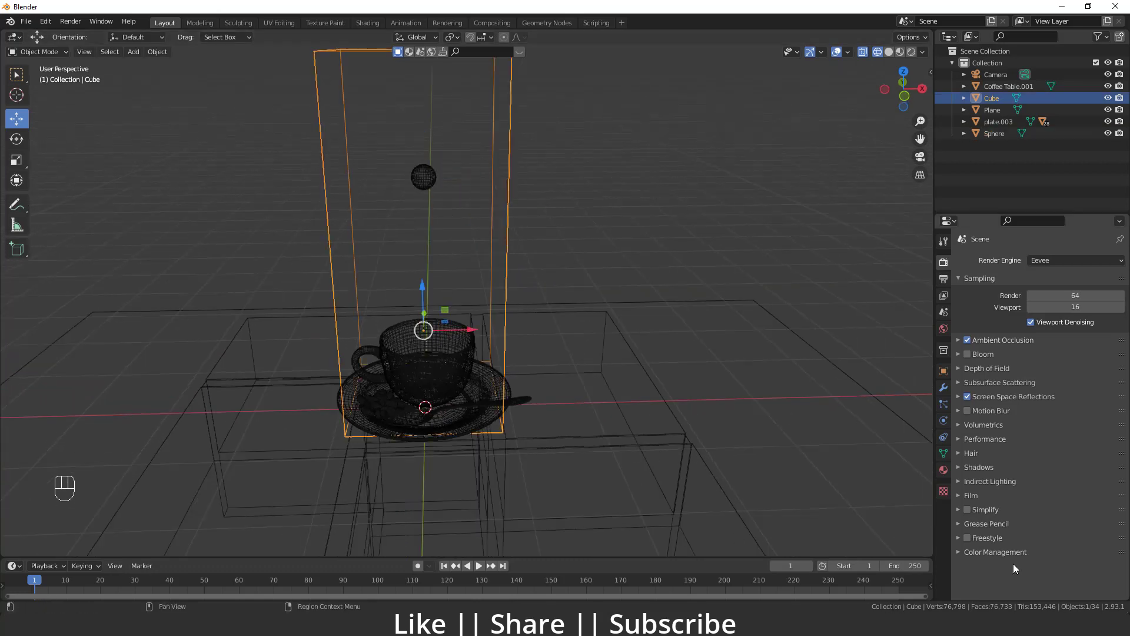
Step: Add Fluid physics to the box as a Domain of type Liquid
left_click(944, 420)
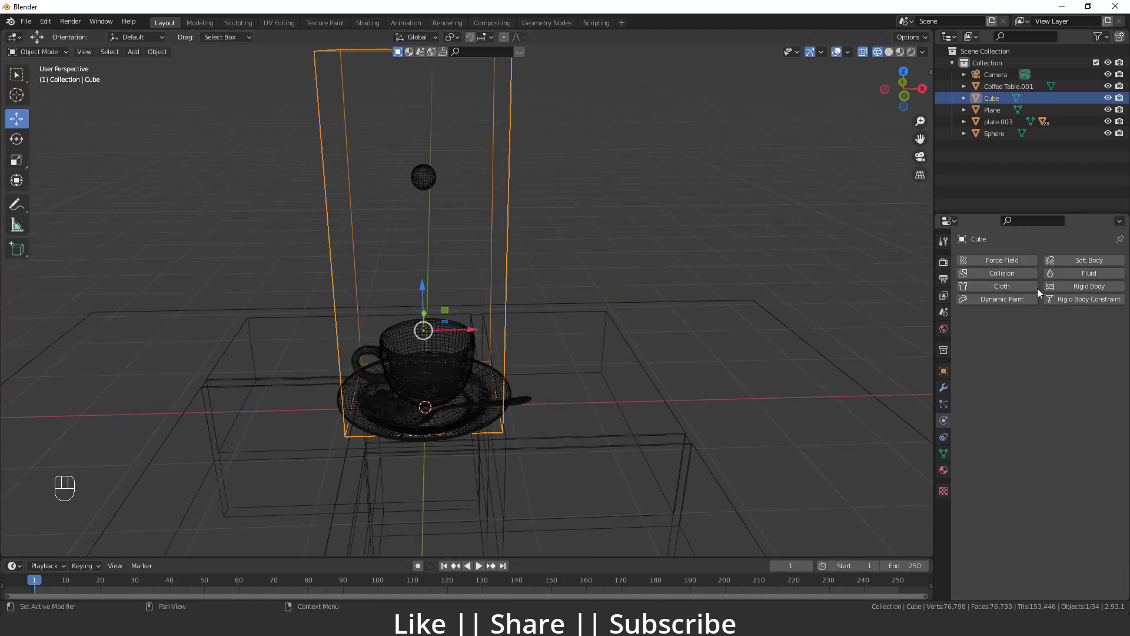
left_click(1082, 273)
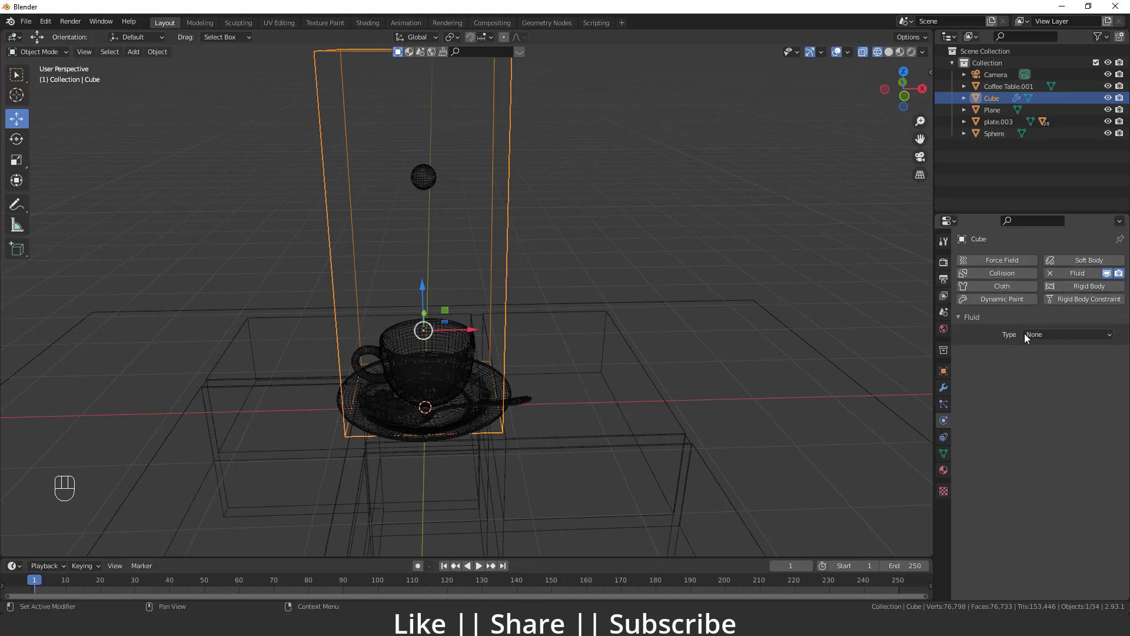
left_click(1058, 334)
left_click(1046, 362)
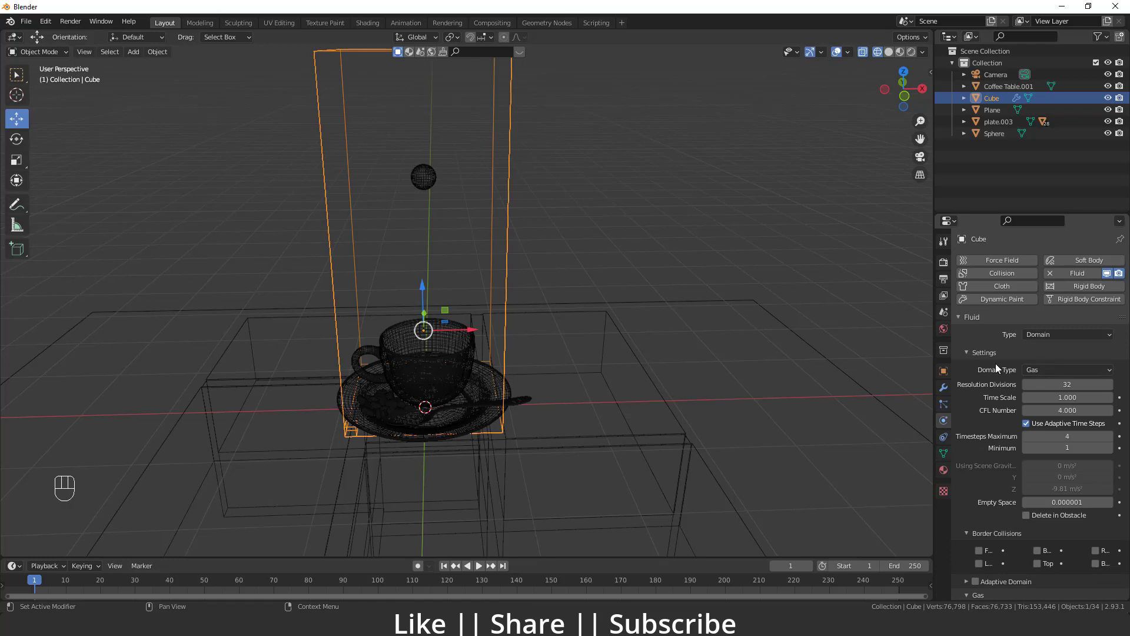
left_click(1058, 369)
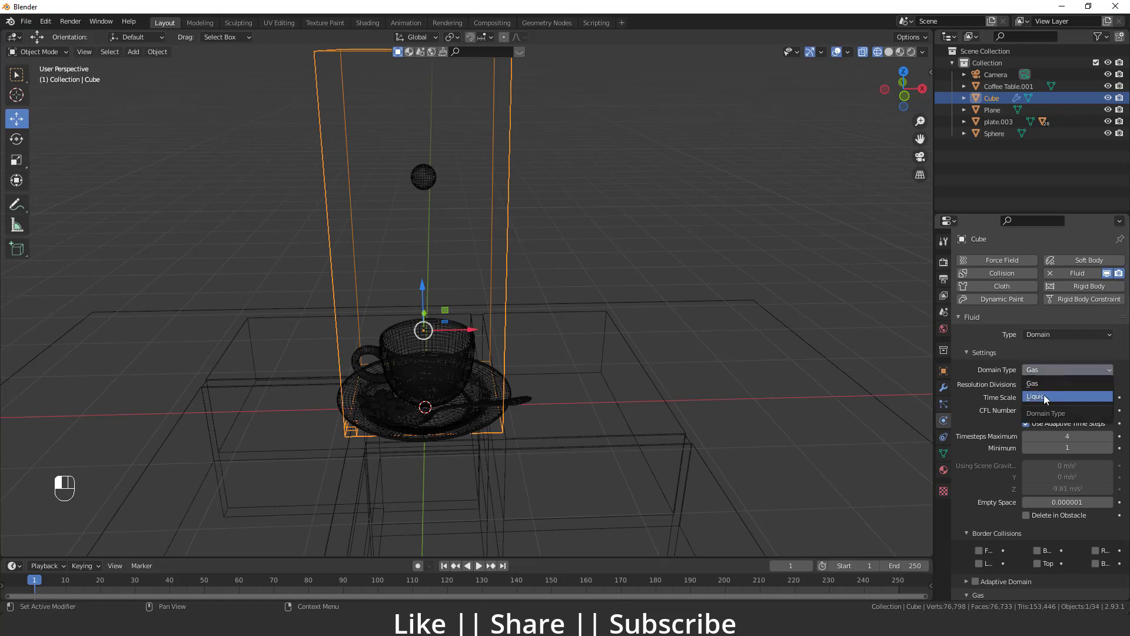
left_click(1040, 397)
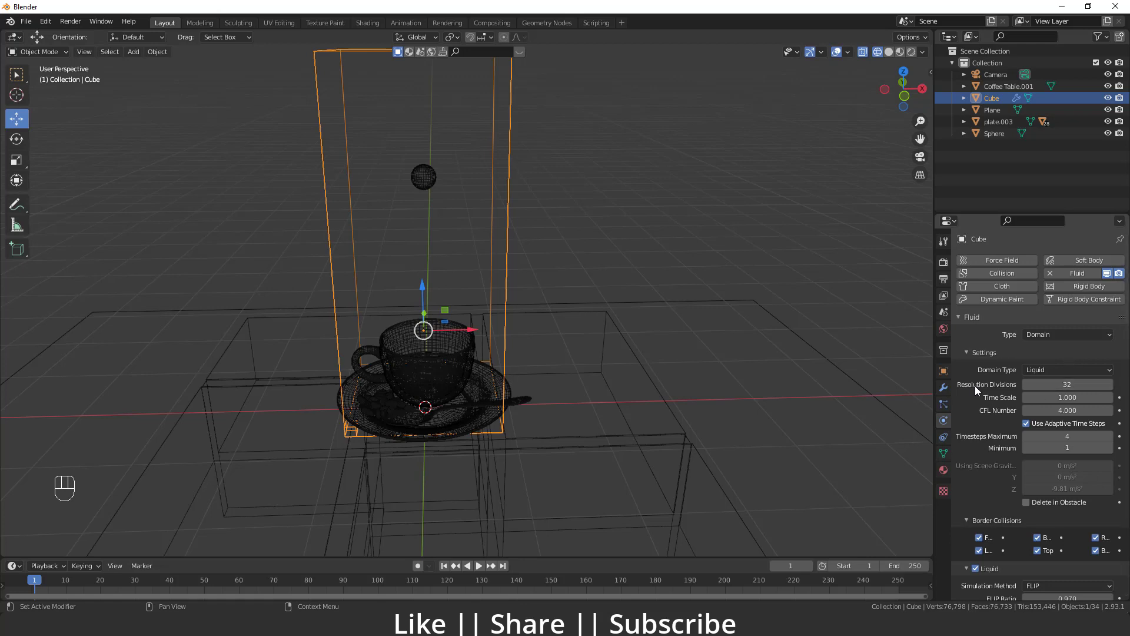
Step: Set the domain resolution to 64 and enable Diffusion
left_click(1062, 383)
key("Return")
scroll(981, 463, "down", 3)
scroll(983, 471, "down", 10)
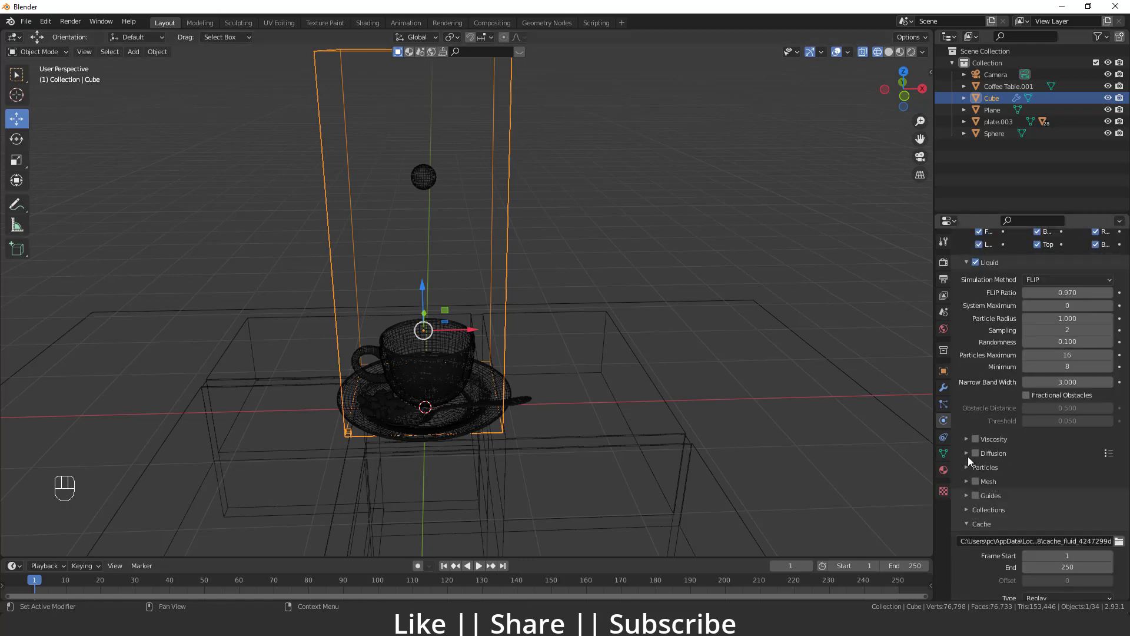
left_click(976, 454)
left_click(1109, 454)
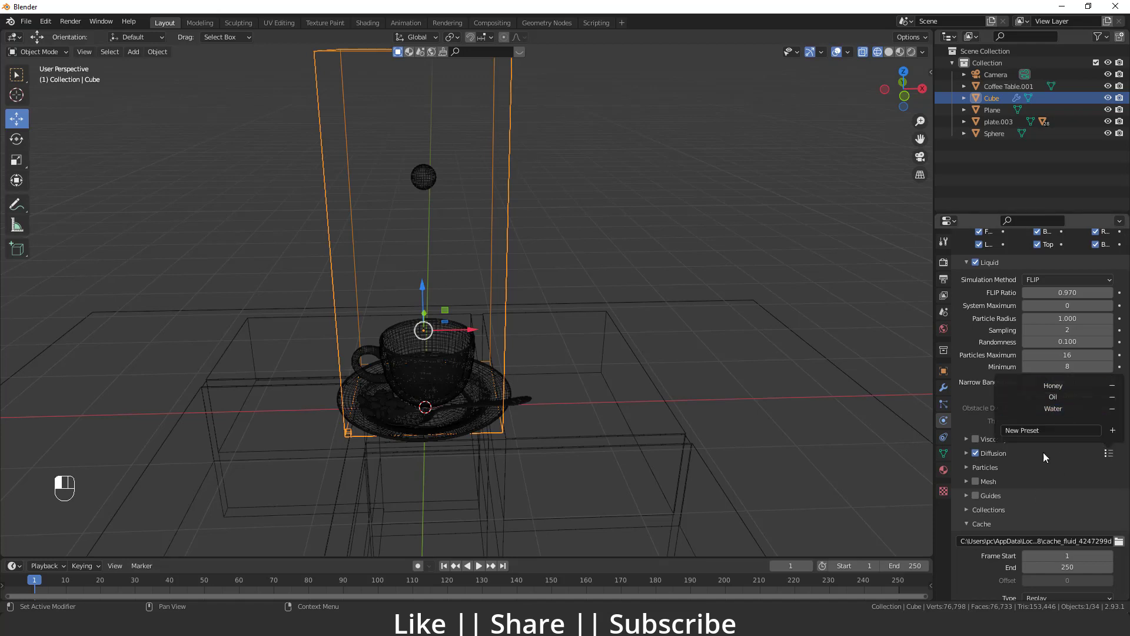
scroll(1062, 489, "down", 3)
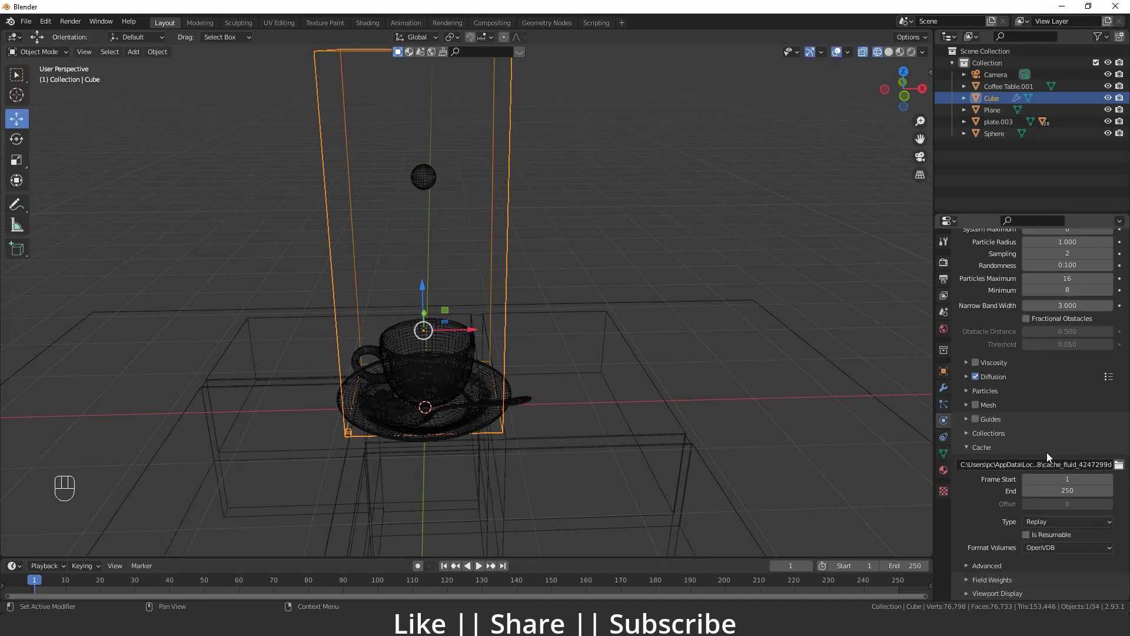
Step: Set the cache end to frame 50, type All, resumable, then select the sphere
left_click(1059, 490)
key("Return")
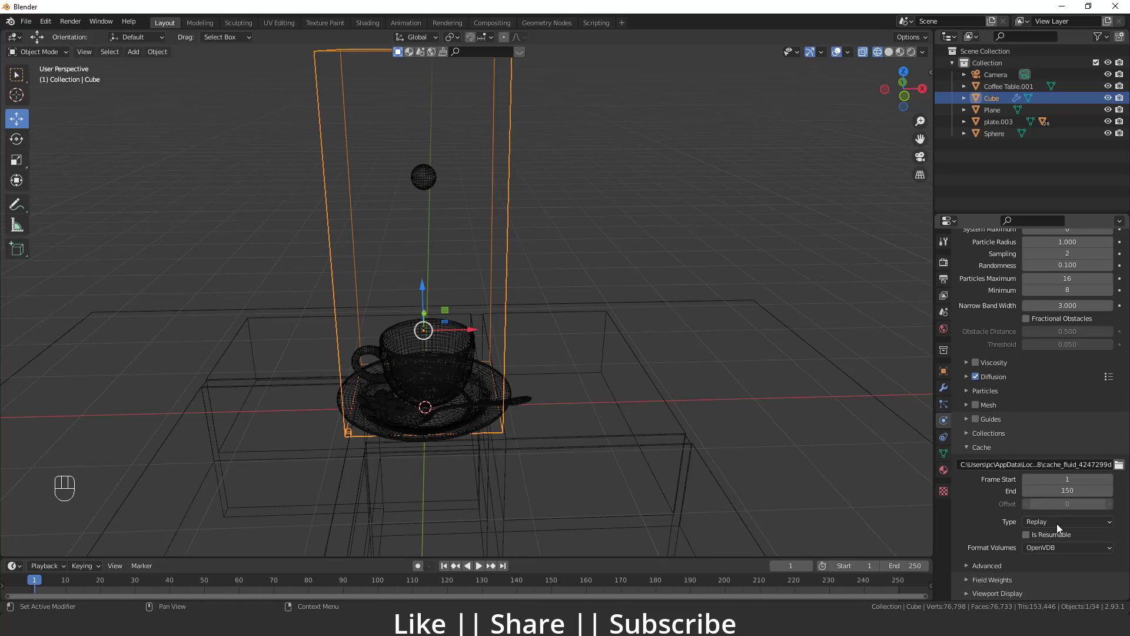
left_click(1067, 493)
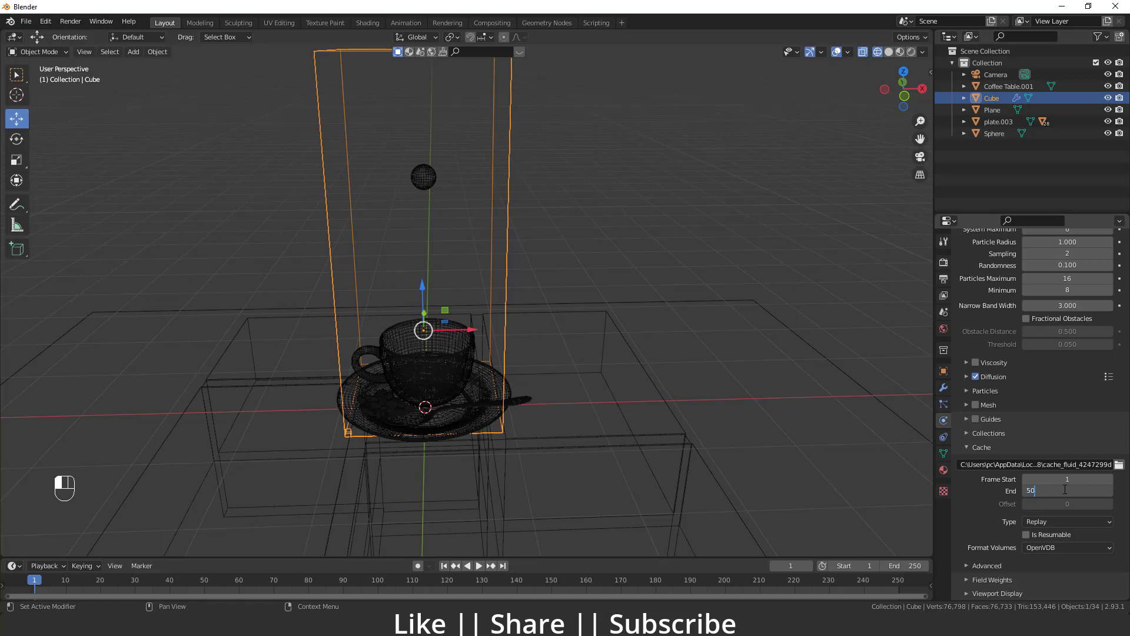
type("50")
left_click(1015, 527)
left_click(1077, 523)
left_click(1036, 560)
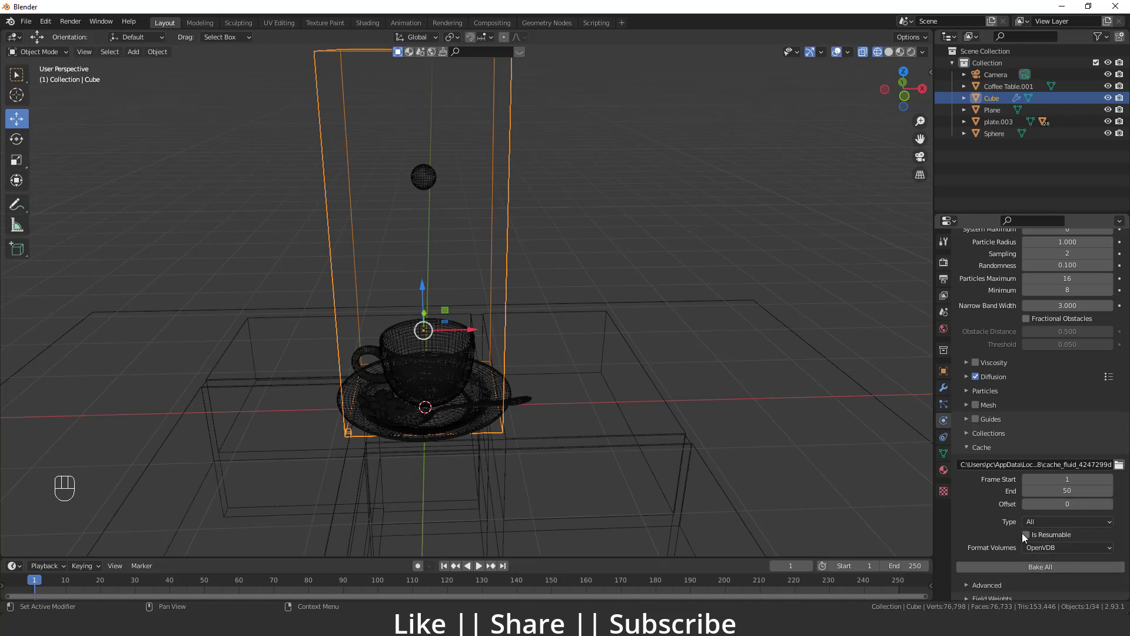
left_click(1026, 534)
scroll(1052, 471, "up", 15)
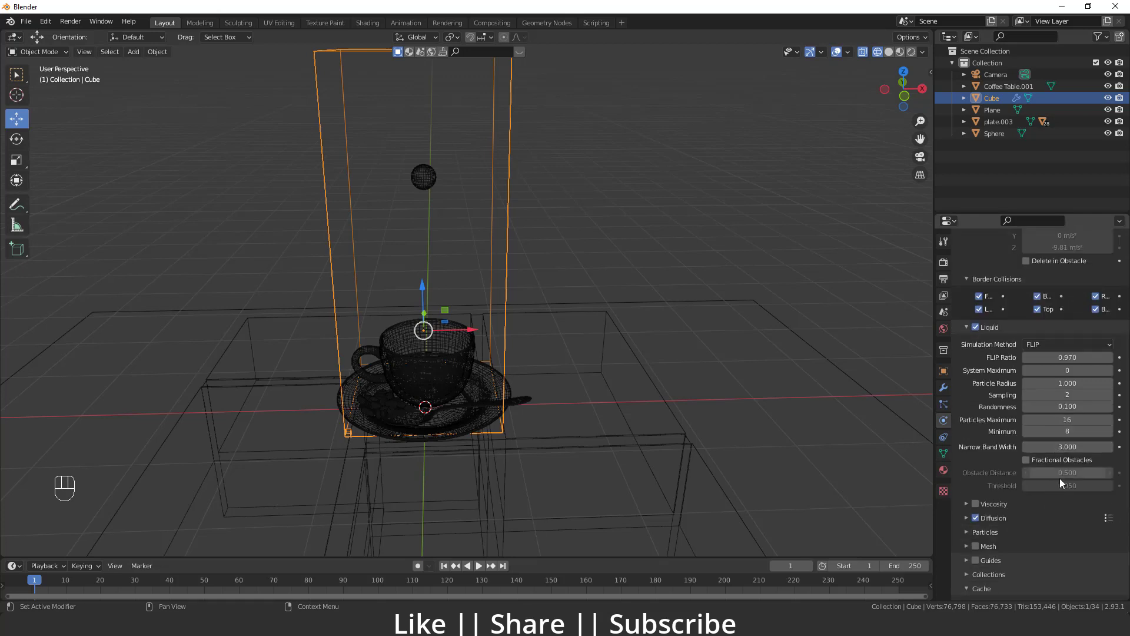
middle_click_drag(659, 146, 396, 267, "shift")
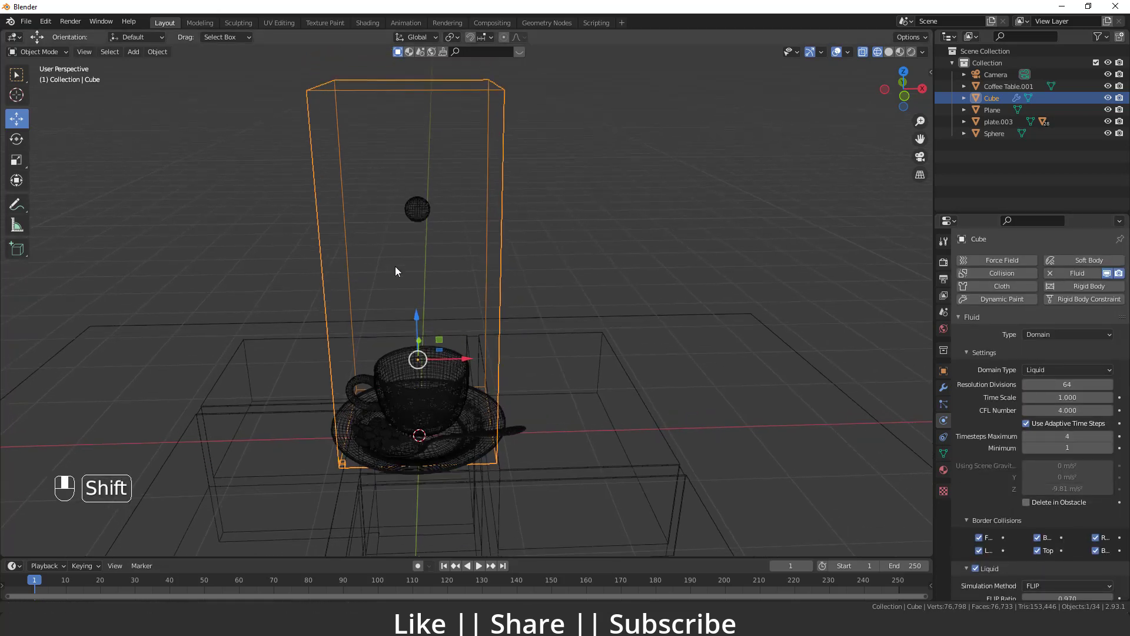
left_click(421, 210)
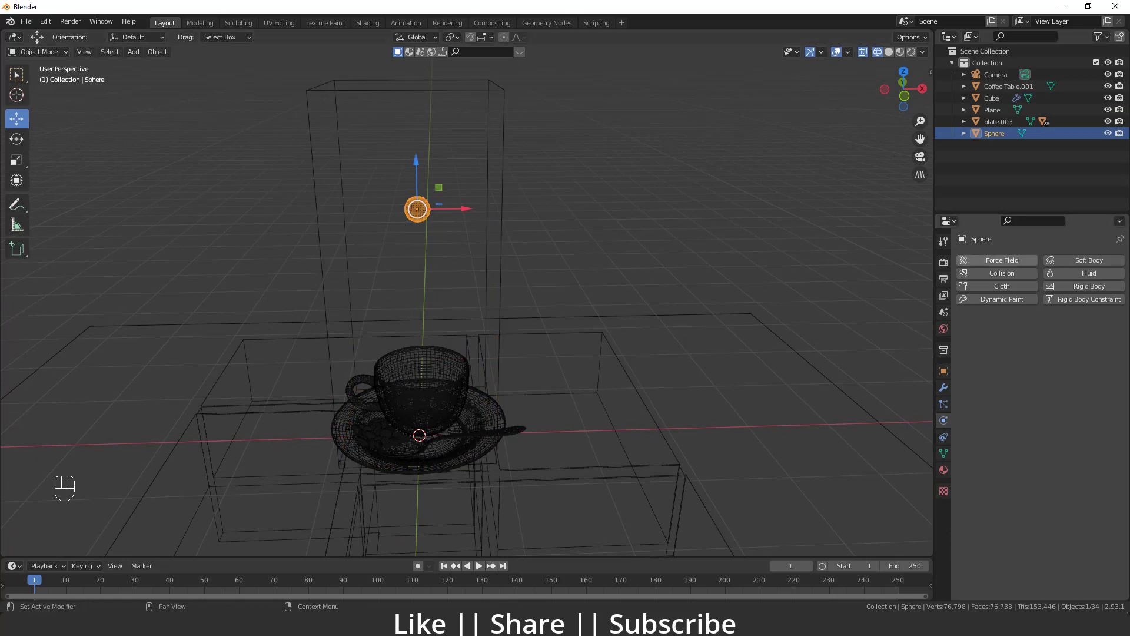
Step: Give the sphere Fluid physics: Type Flow, Flow Type Liquid, Flow Behavior Inflow
left_click(1087, 280)
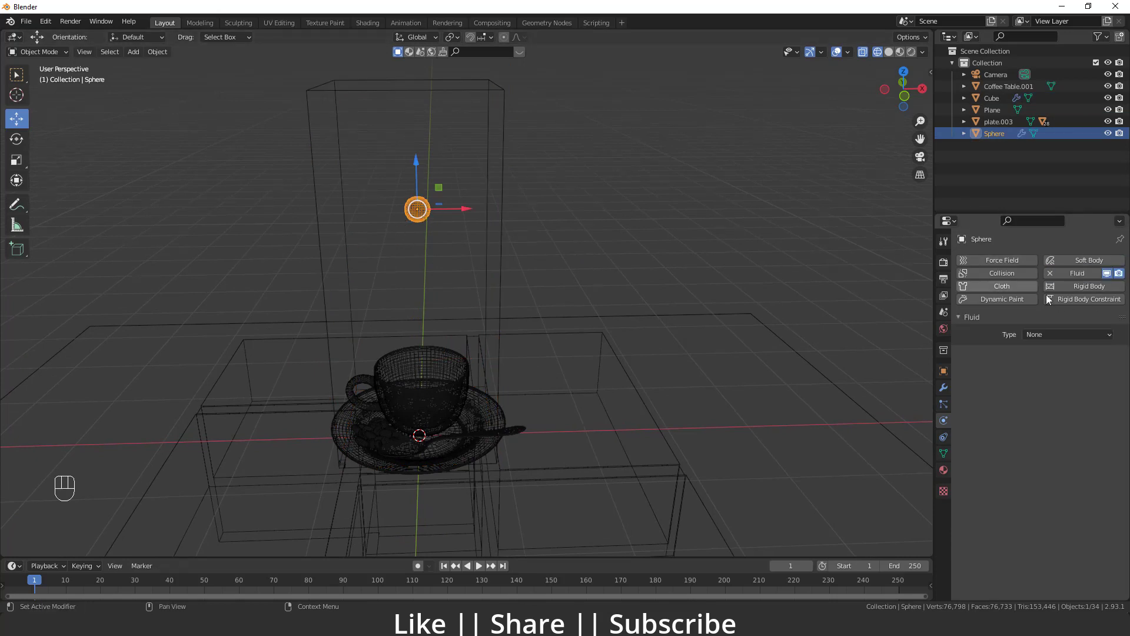
left_click(1059, 334)
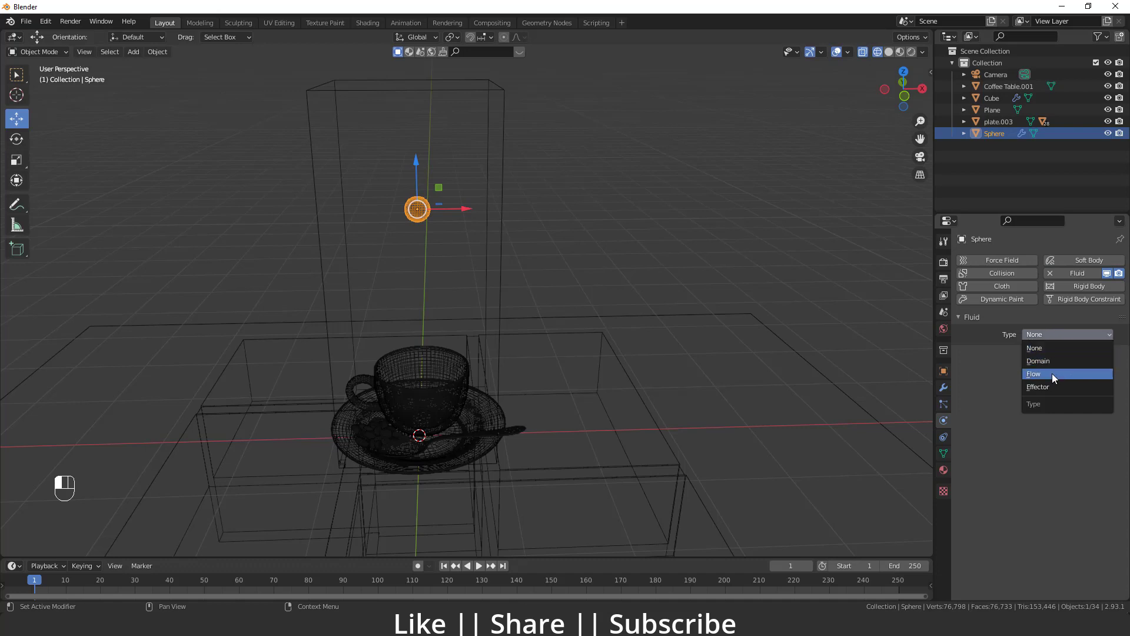
left_click(1052, 373)
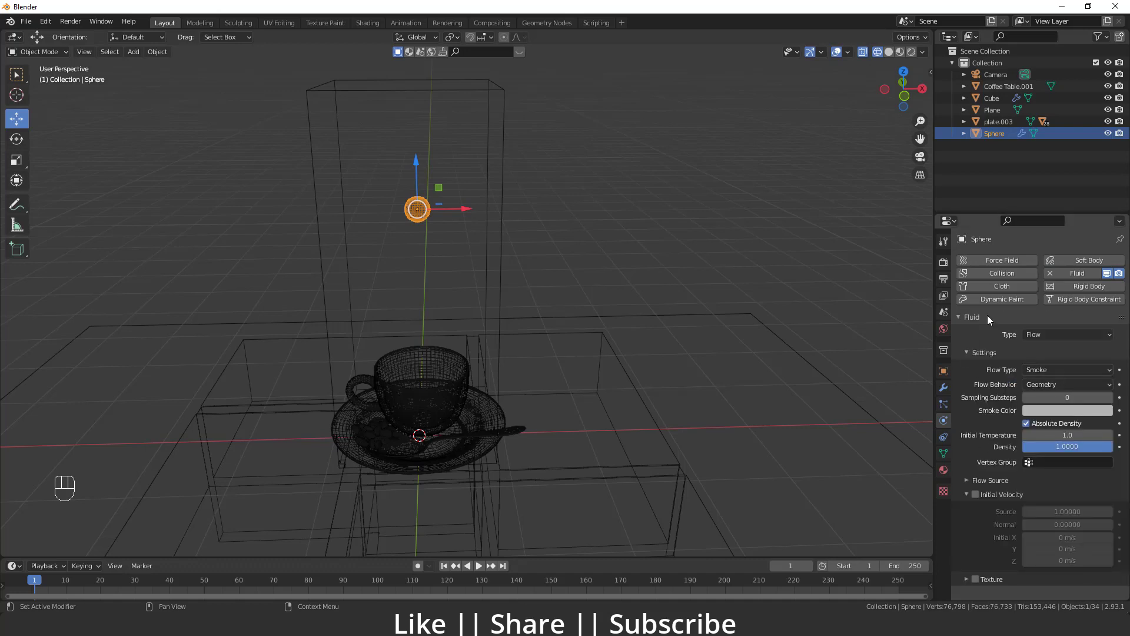
left_click(1059, 370)
left_click(1043, 421)
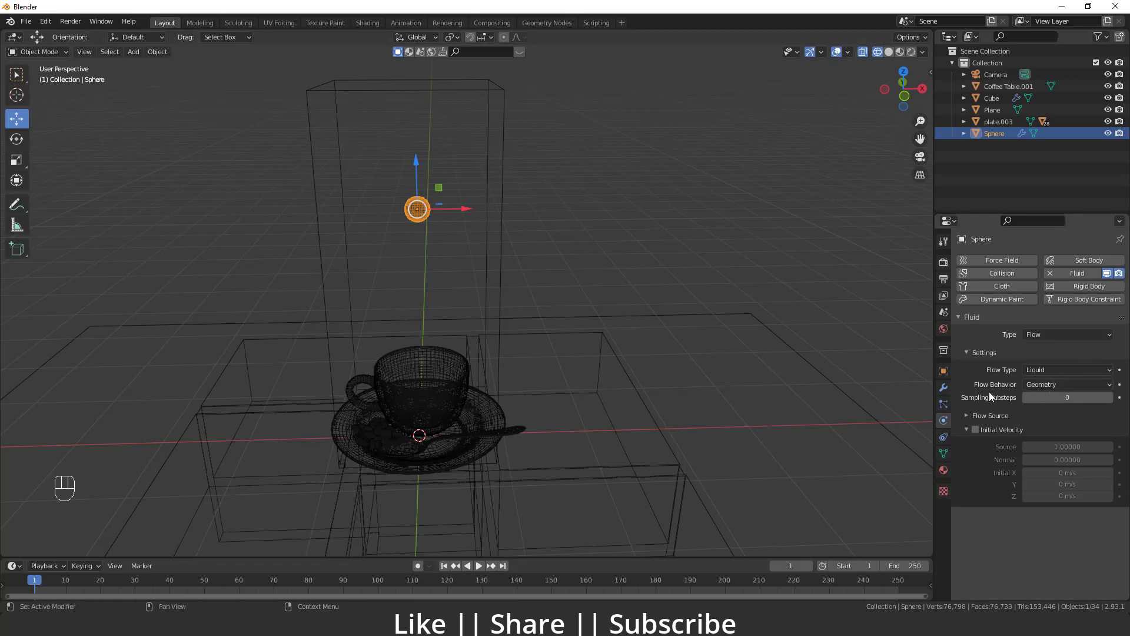
left_click(1058, 385)
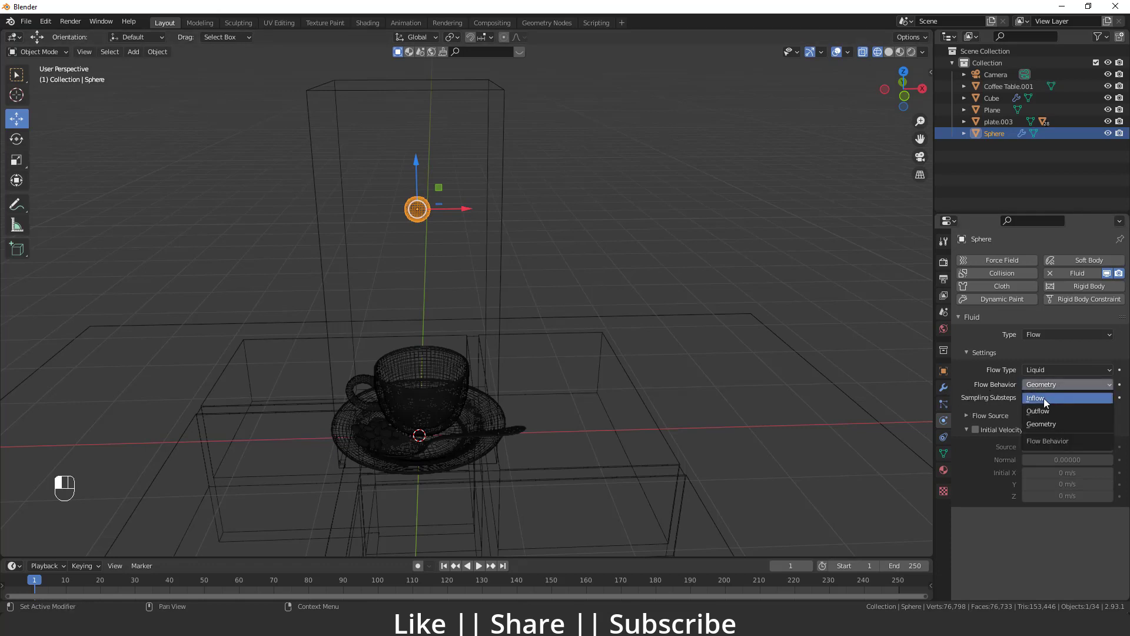
left_click(1041, 398)
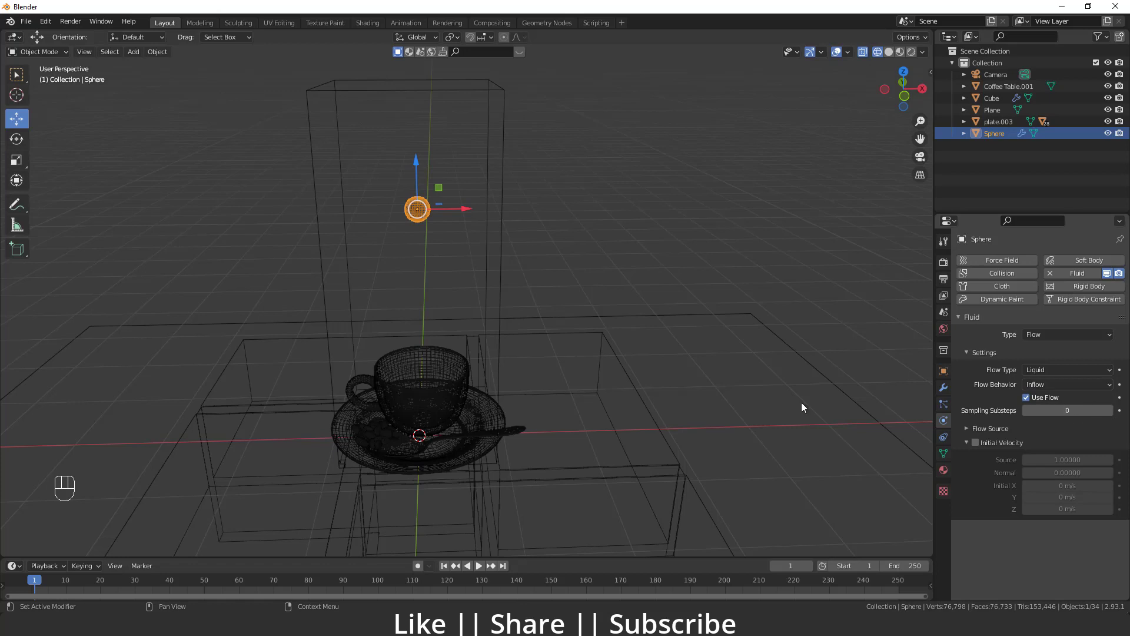
scroll(634, 309, "down", 2)
middle_click_drag(497, 291, 474, 263, "shift")
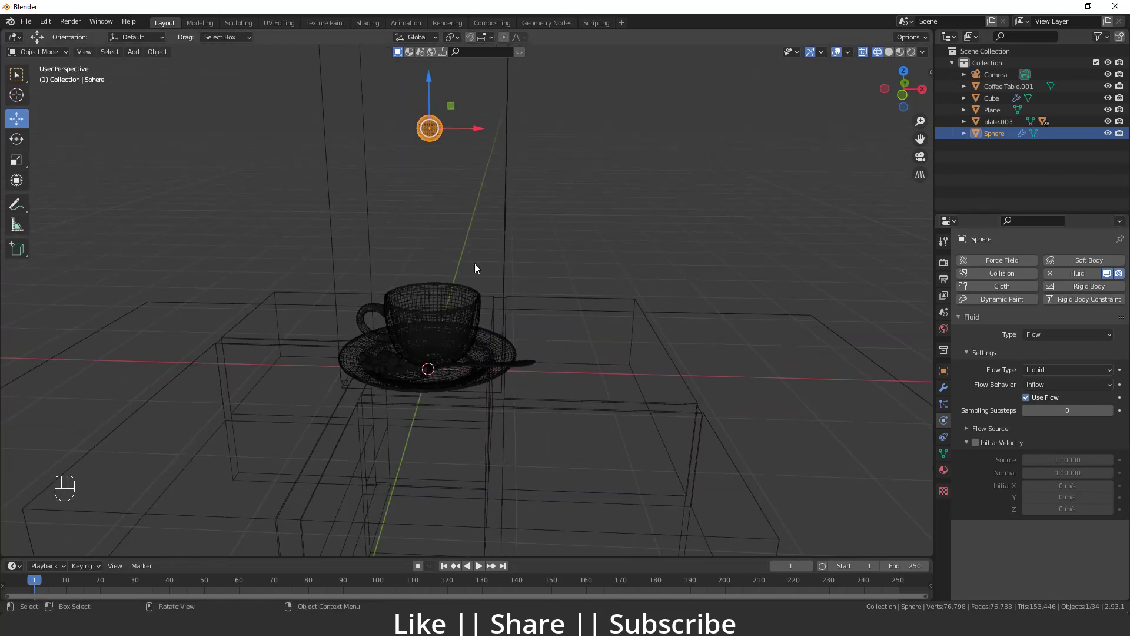
Step: Make the mug MUG.003 a fluid Effector of type Collision
left_click(442, 323)
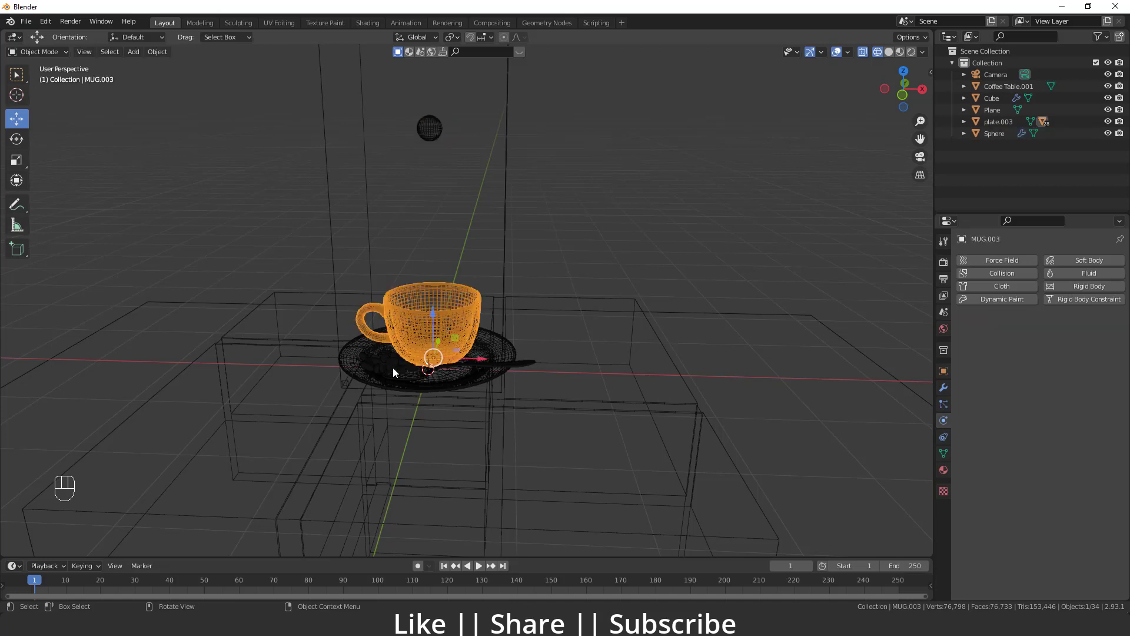
left_click(1083, 273)
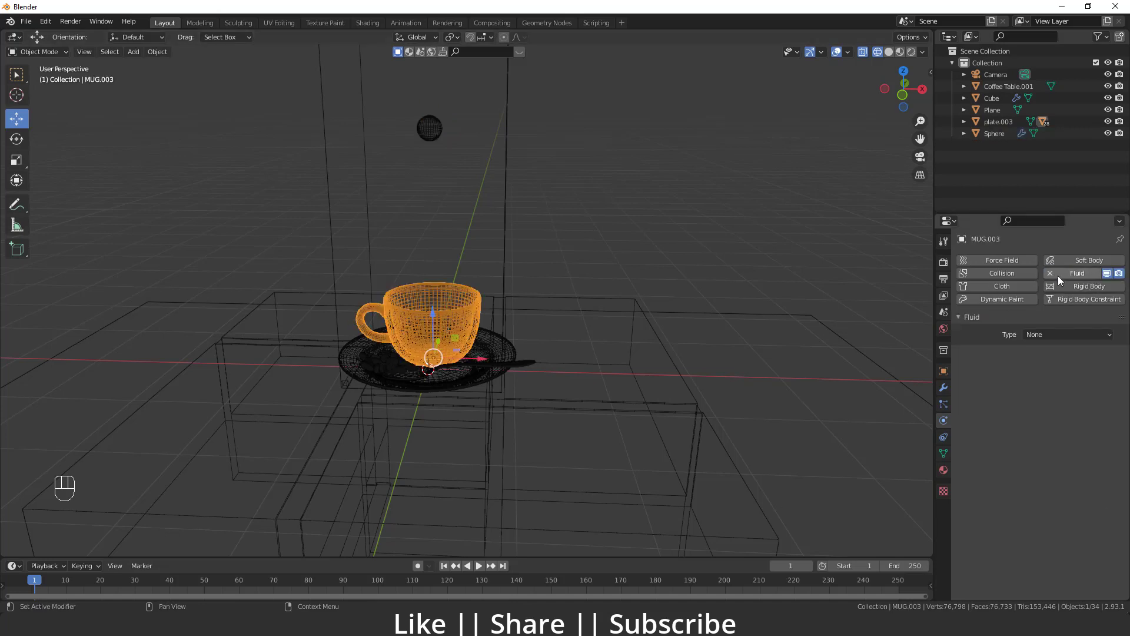
left_click(1063, 336)
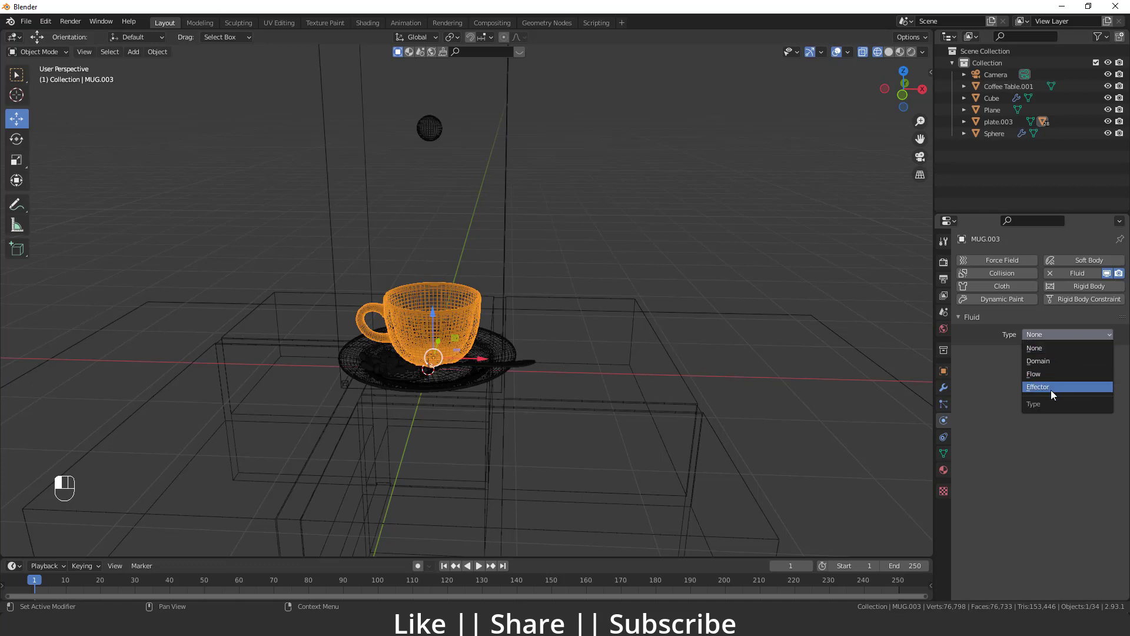
left_click(1050, 386)
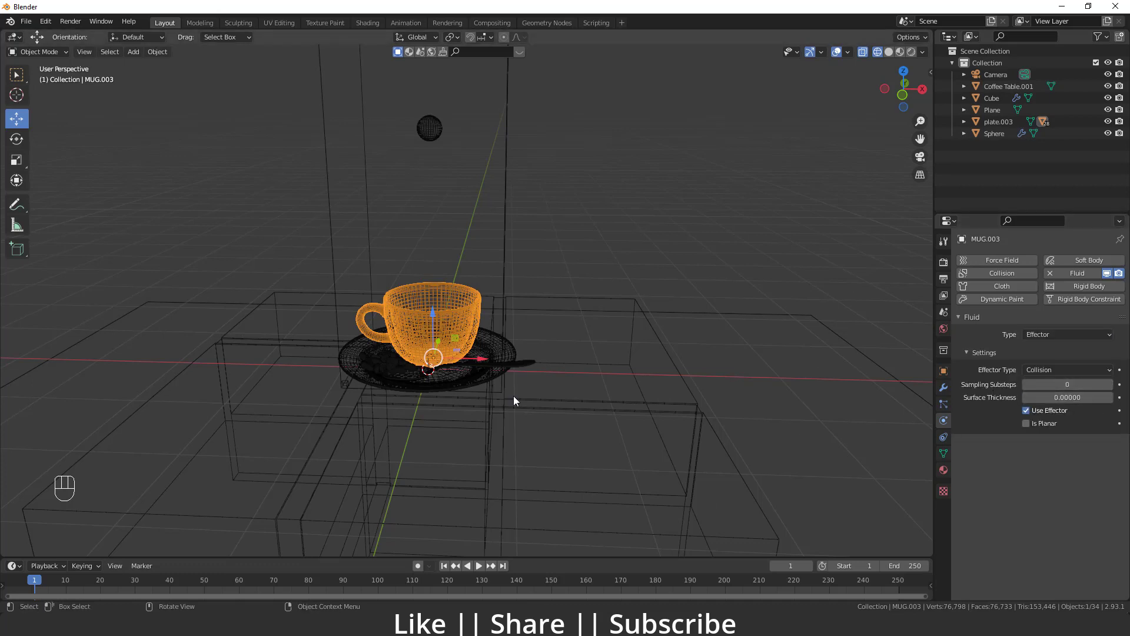
middle_click_drag(425, 287, 346, 136)
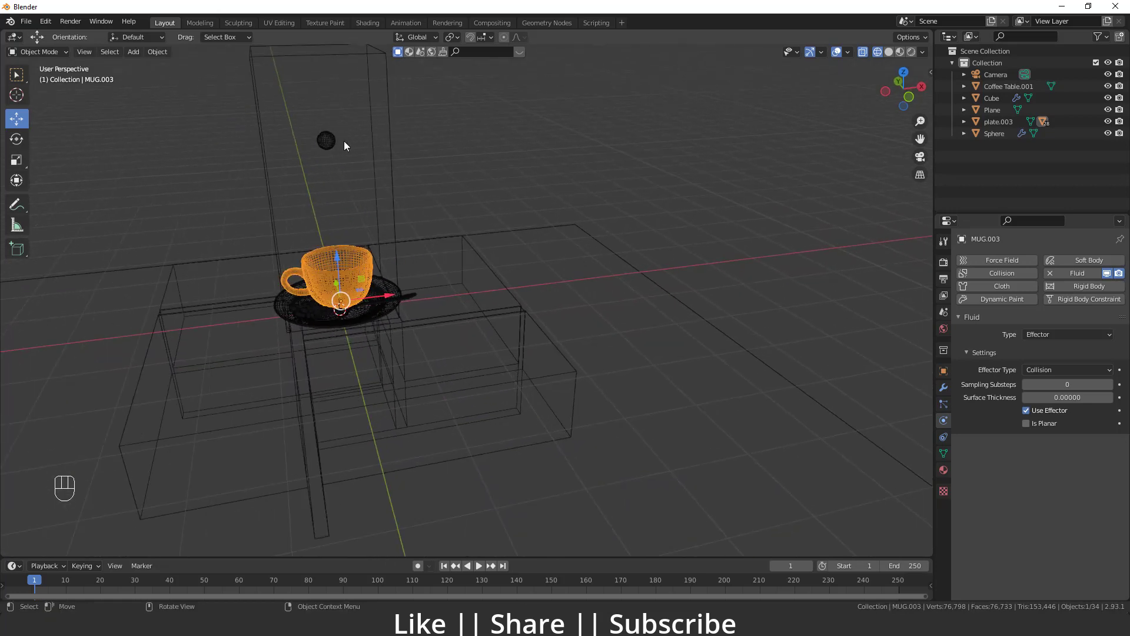
left_click(388, 107)
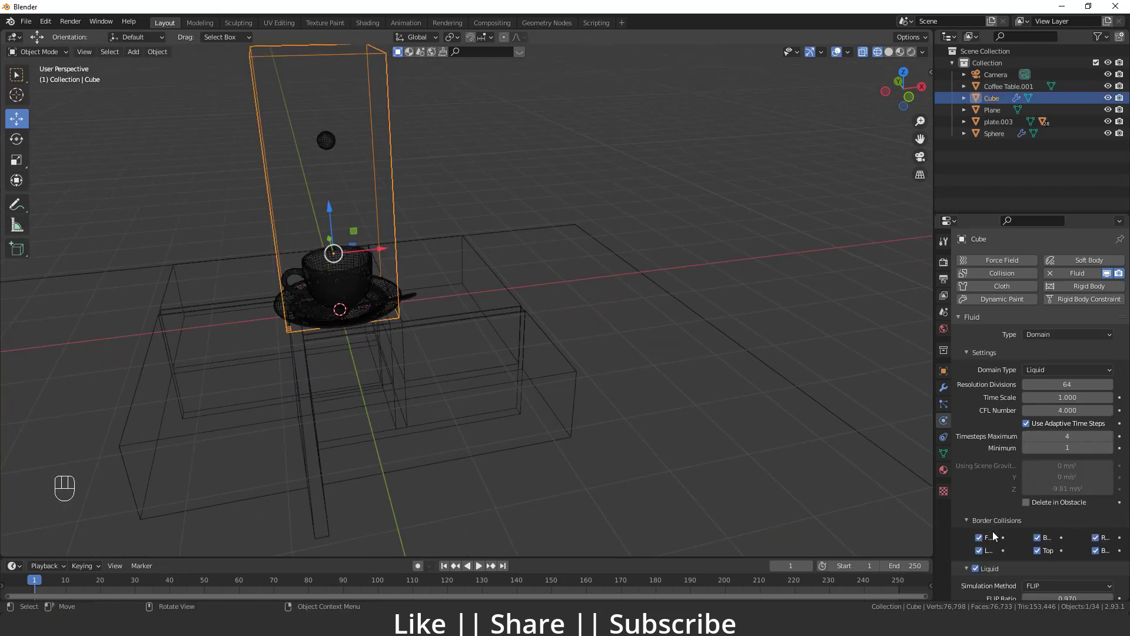
Step: Bake the domain's liquid cache for frames 1–50 and start playing it
scroll(1084, 458, "down", 5)
scroll(1085, 458, "down", 8)
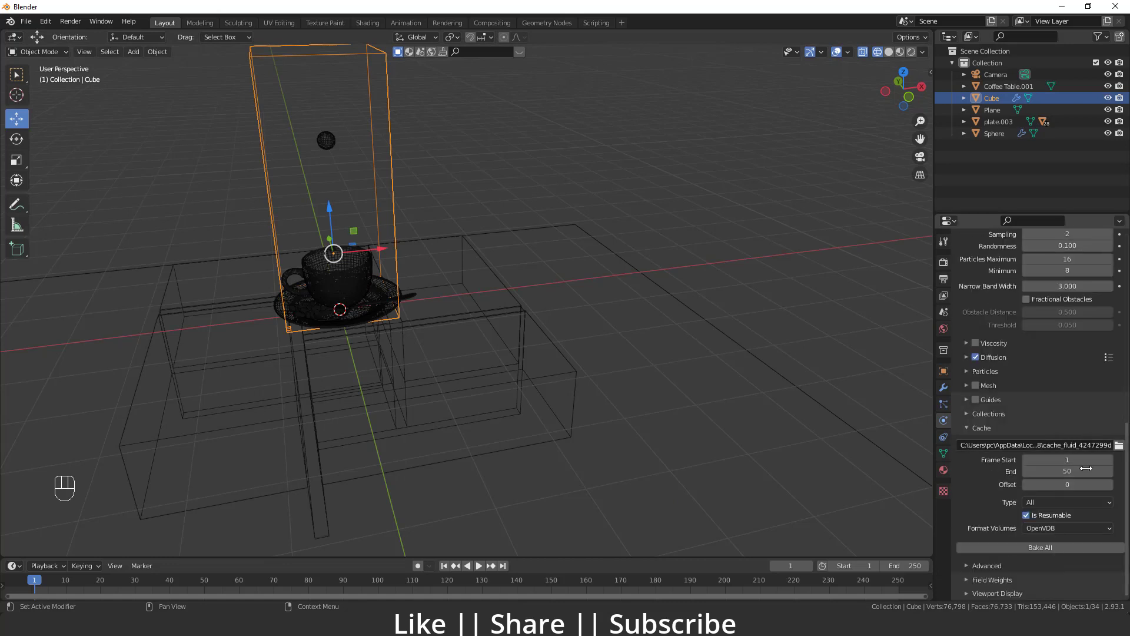
left_click(1057, 547)
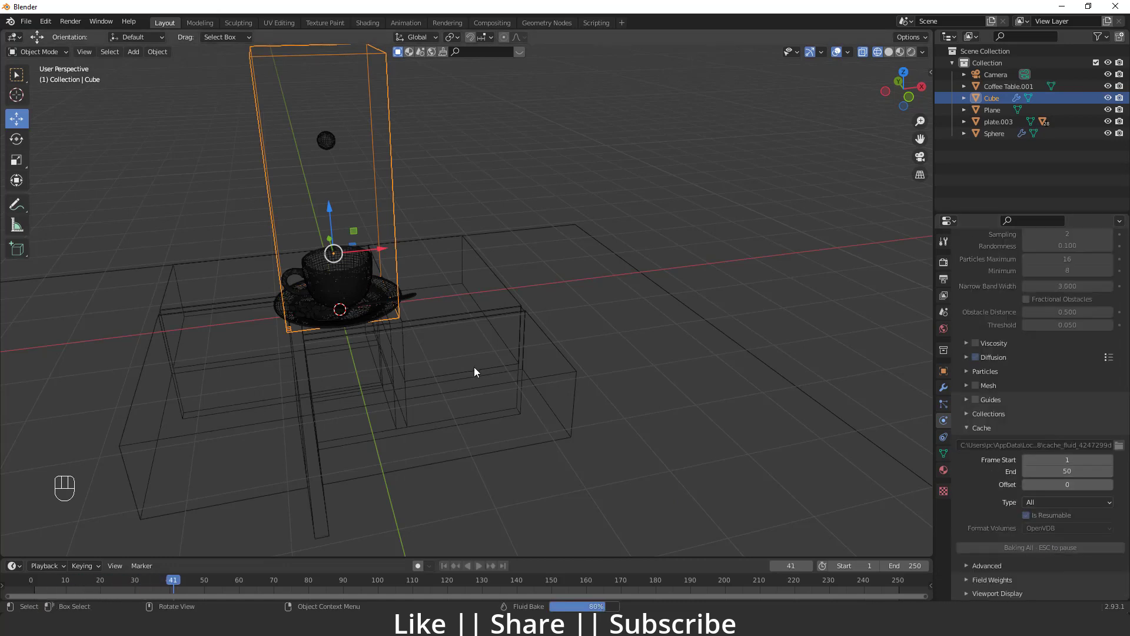
middle_click_drag(474, 366, 508, 175)
left_click(552, 174)
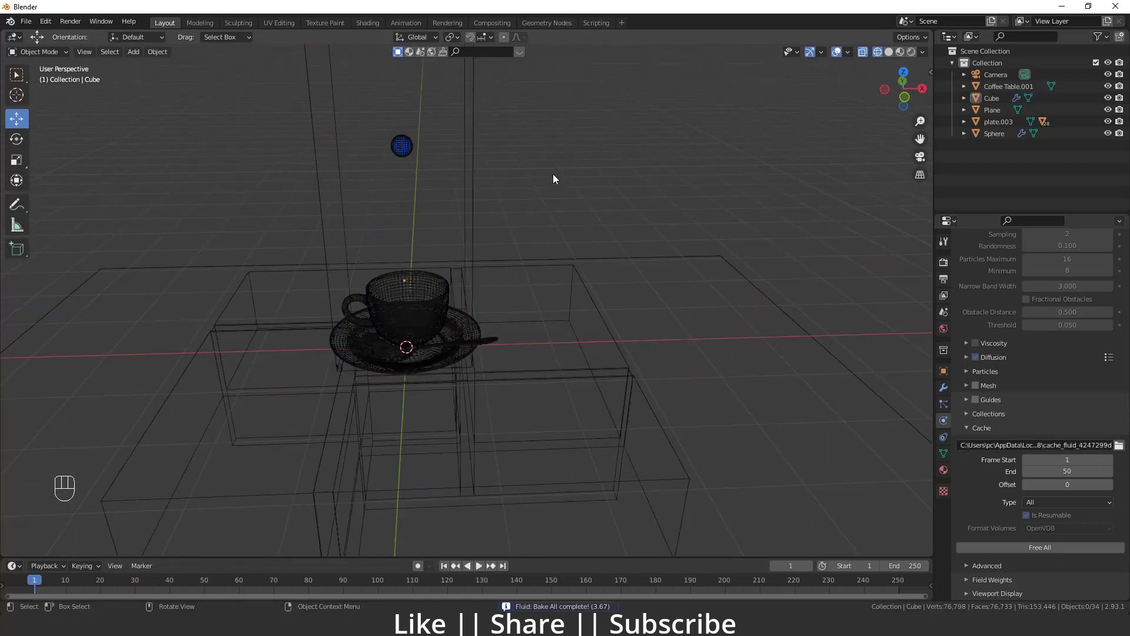
key("space")
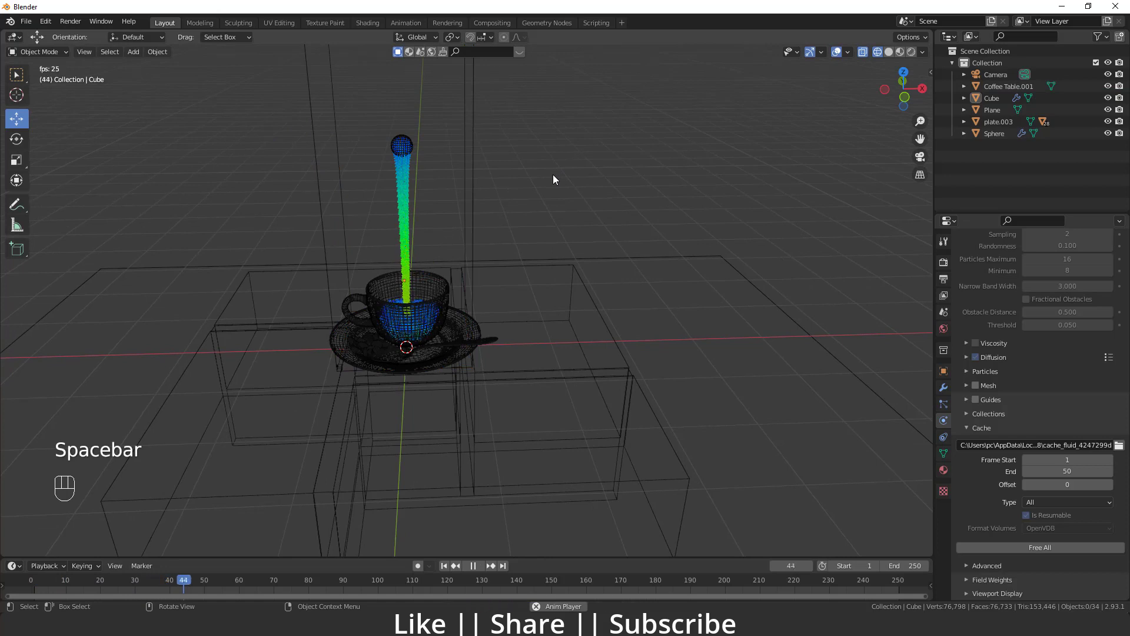
Step: Replay the 50-frame bake from the first frame
key("space")
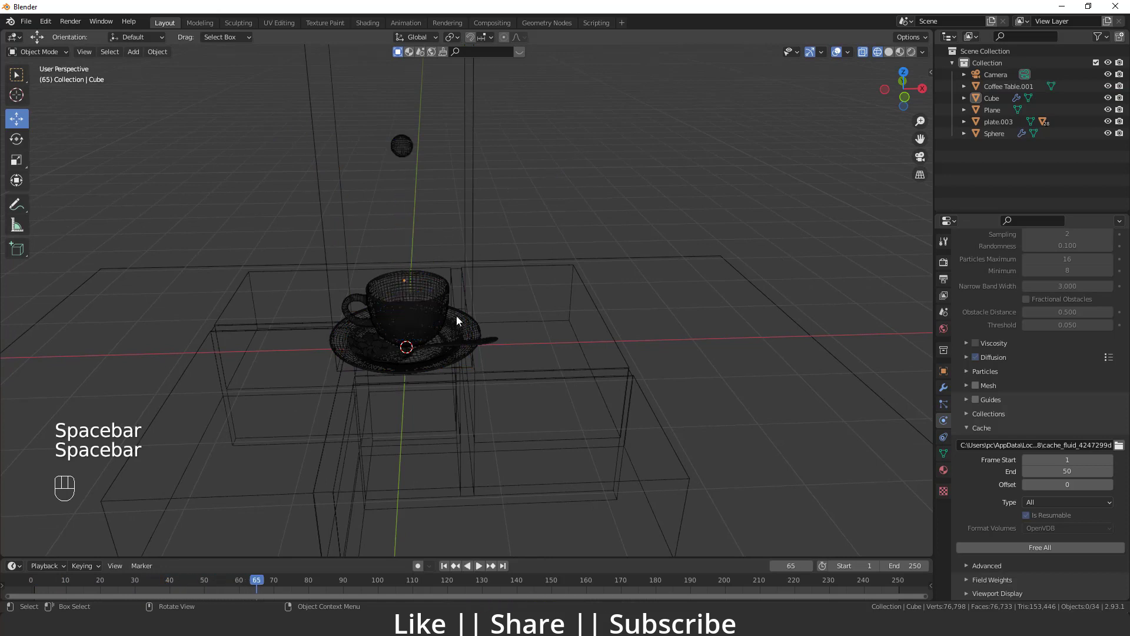
left_click(446, 567)
key("space")
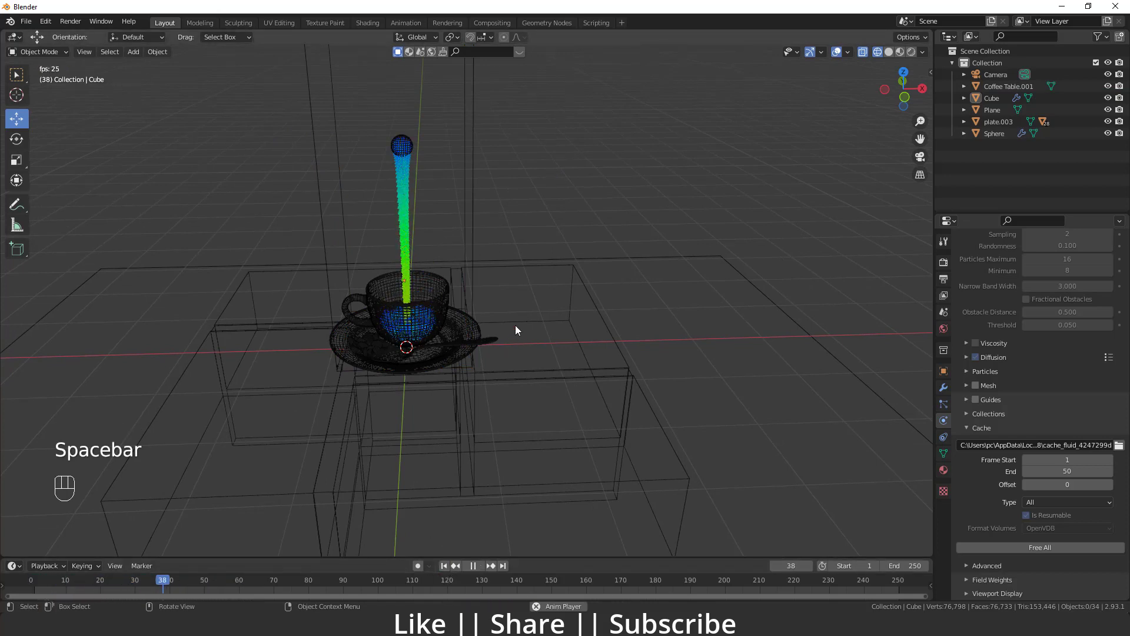
key("space")
middle_click_drag(454, 409, 468, 70, "shift")
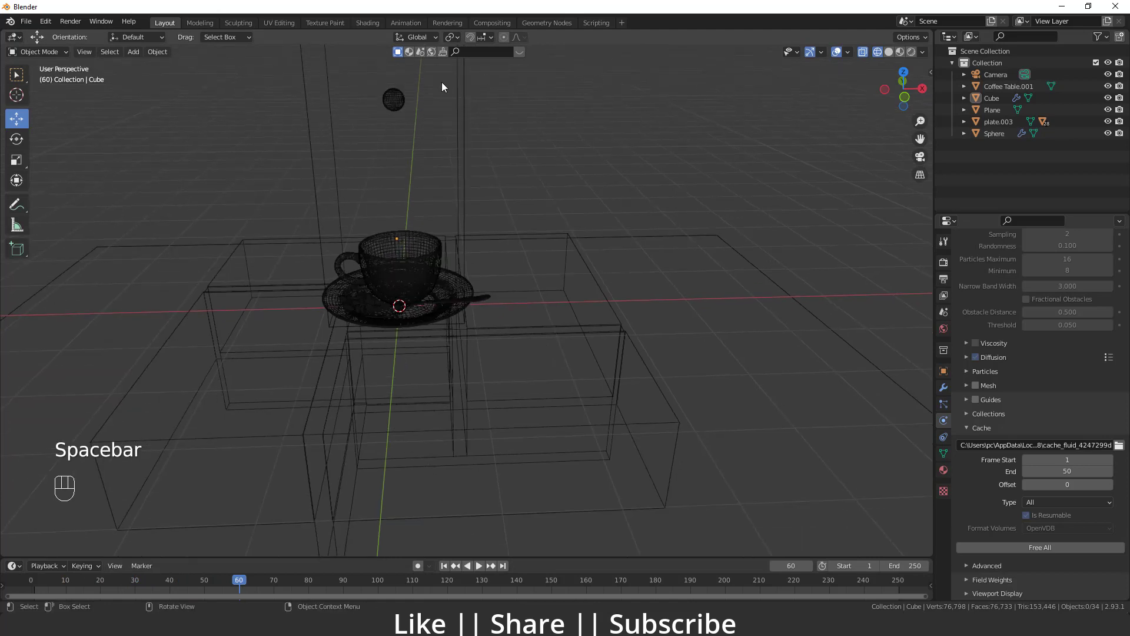
Step: Extend the cache end to 150, resume the bake, play it and rewind to frame 1
left_click(1065, 475)
key("Return")
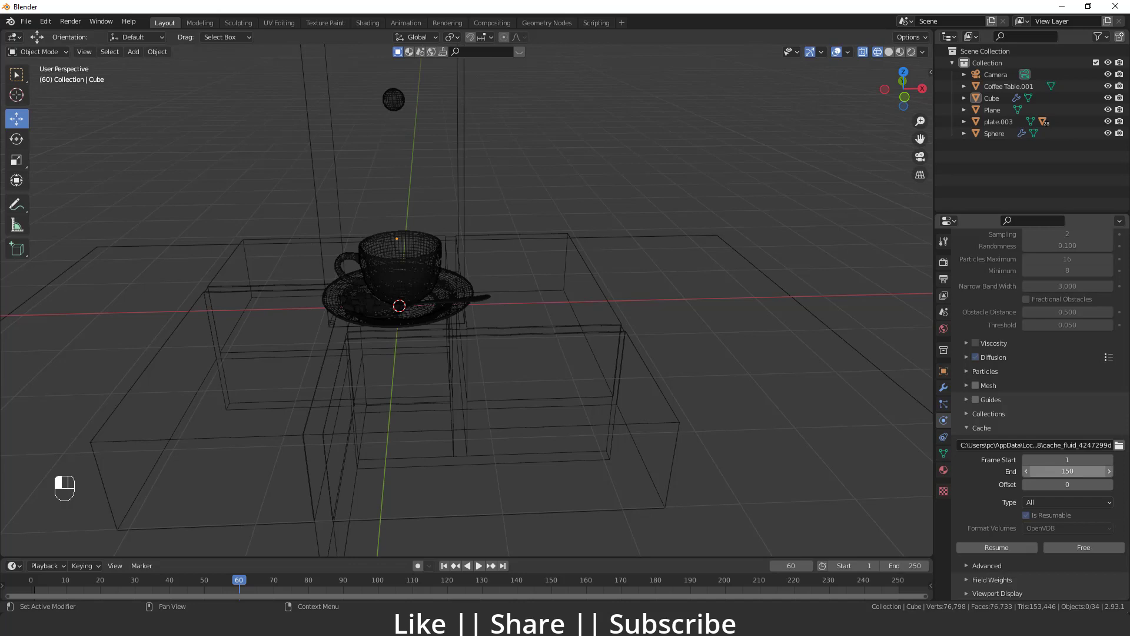
left_click(1009, 549)
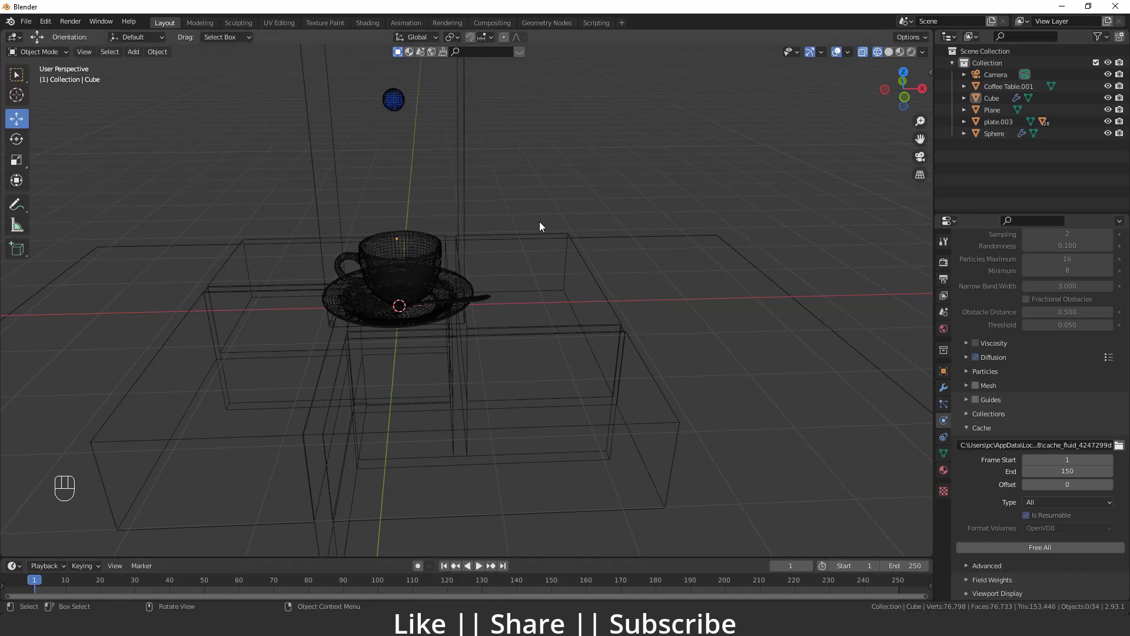
key("space")
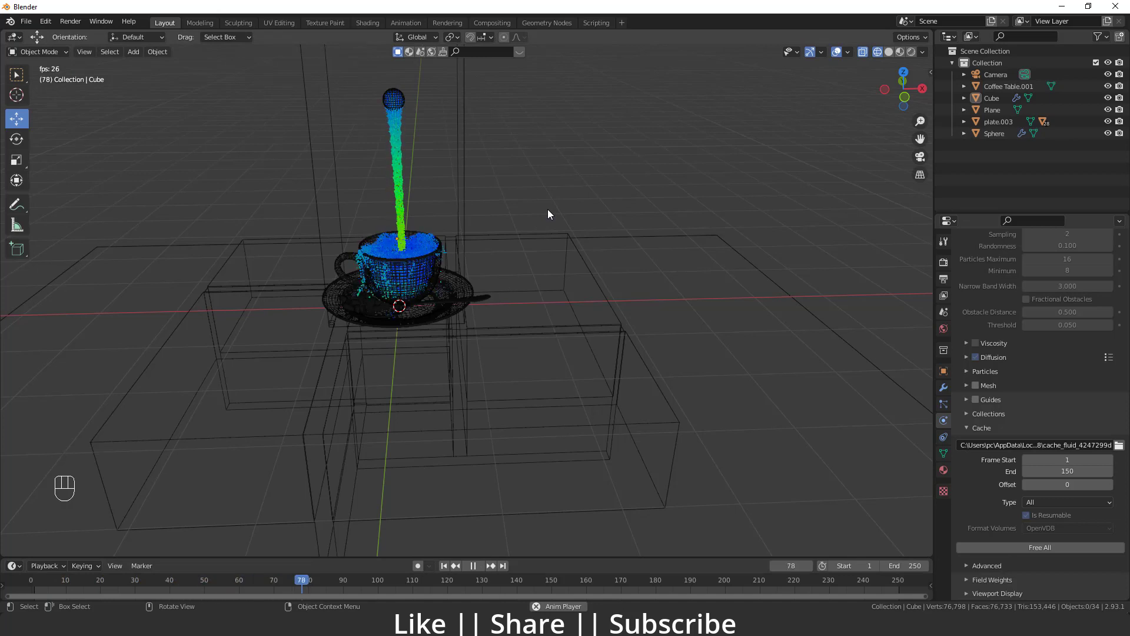
key("space")
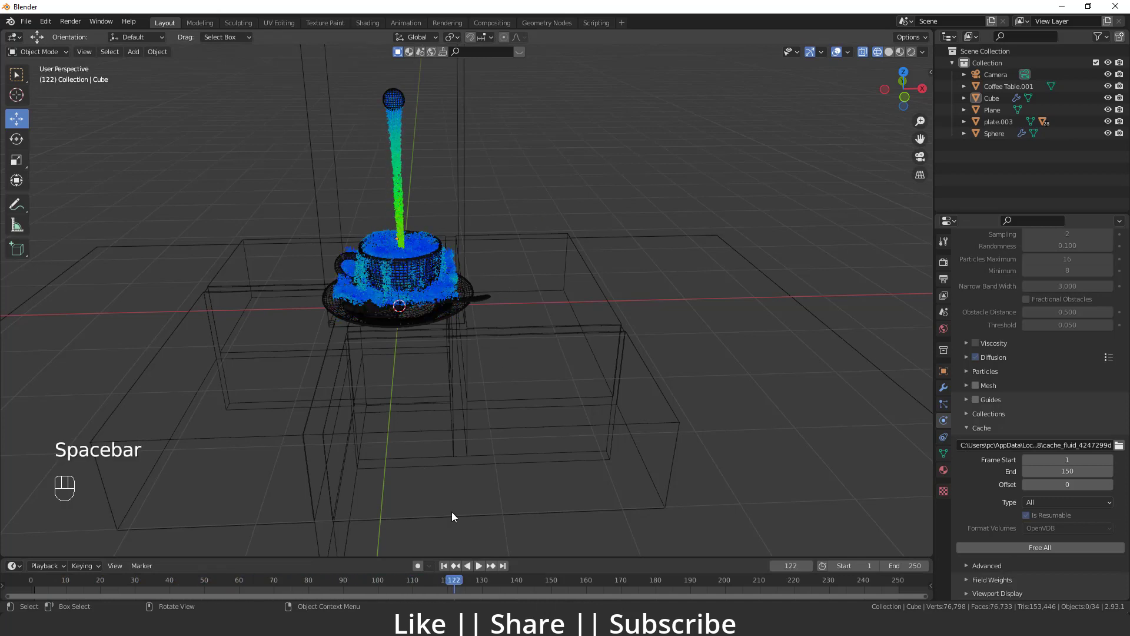
left_click(444, 566)
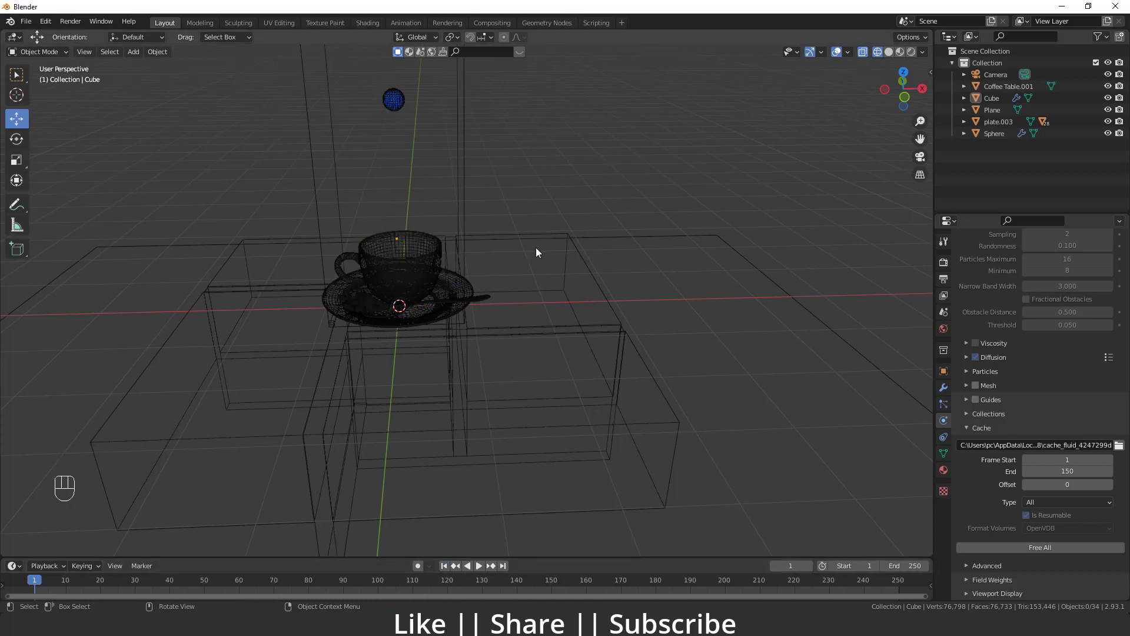
left_click(393, 104)
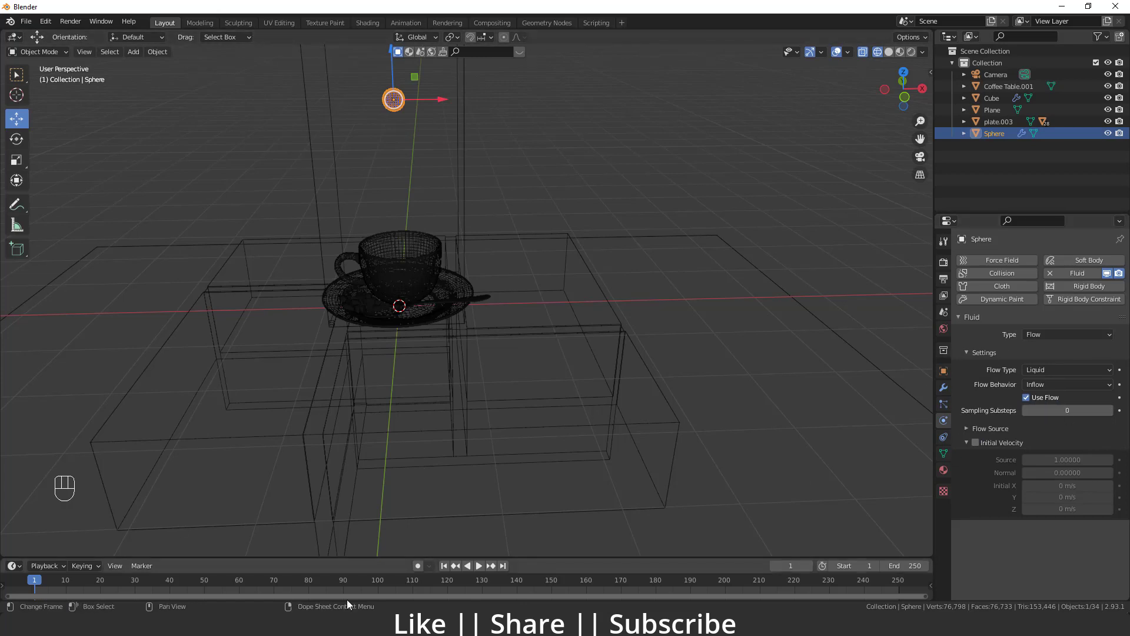
Step: Keyframe the sphere's Use Flow on at frame 50 and off at frame 51
left_click_drag(54, 580, 204, 591)
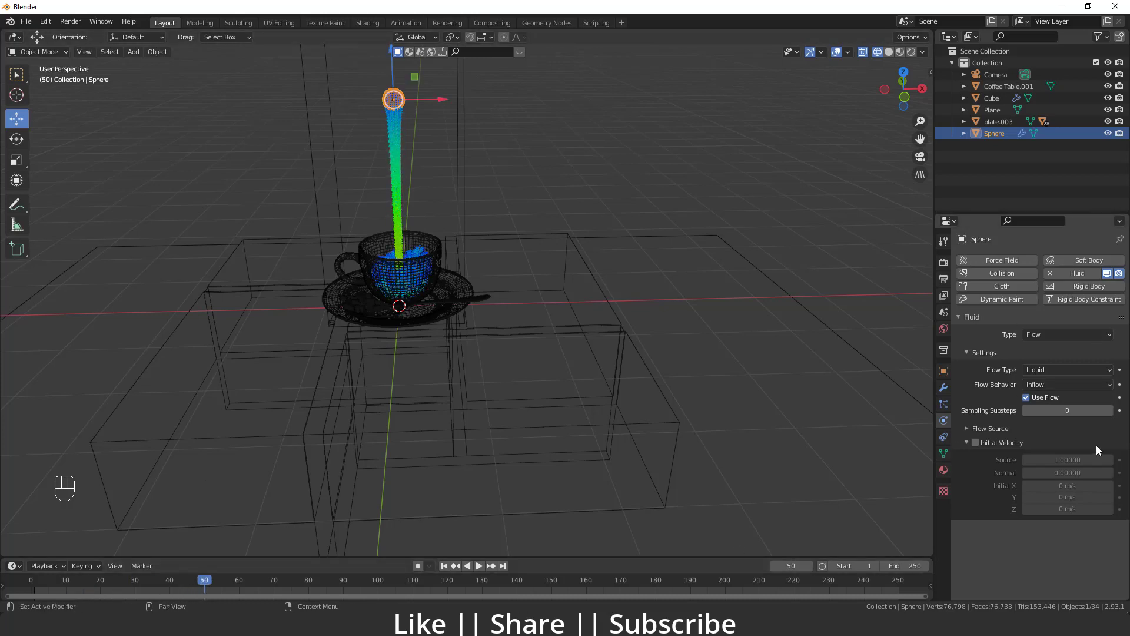
left_click(1119, 398)
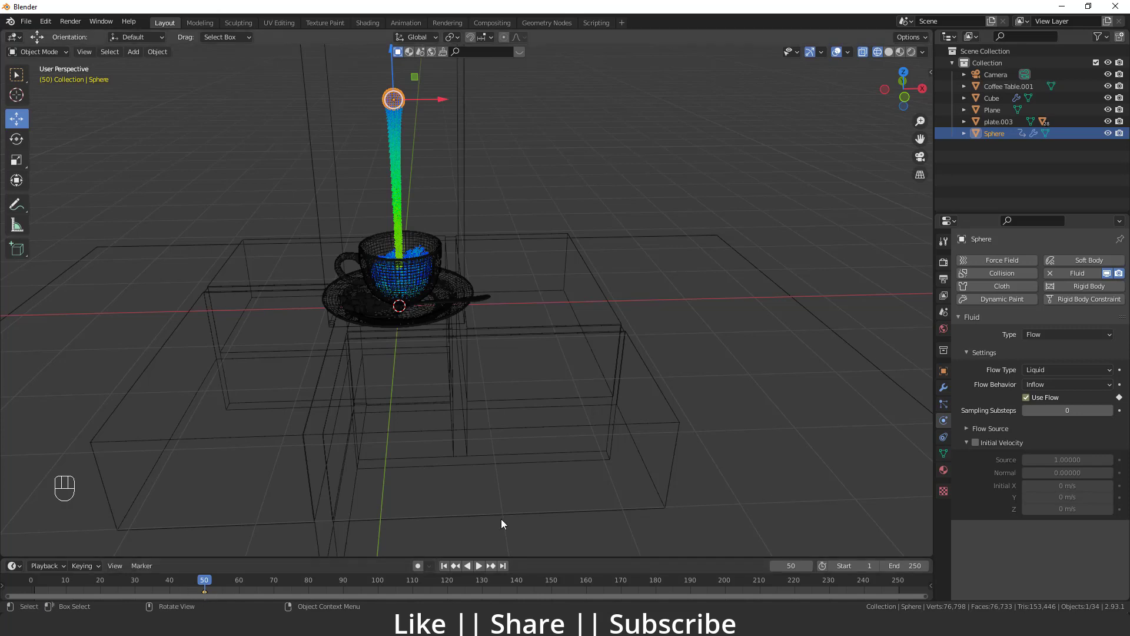
left_click(810, 566)
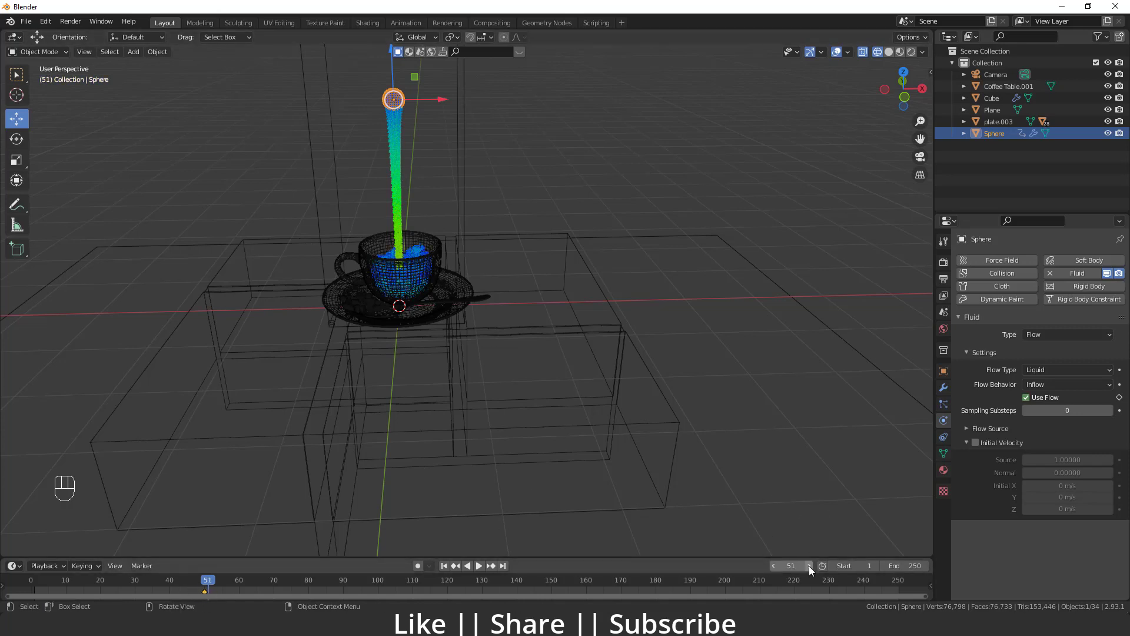
left_click(1026, 398)
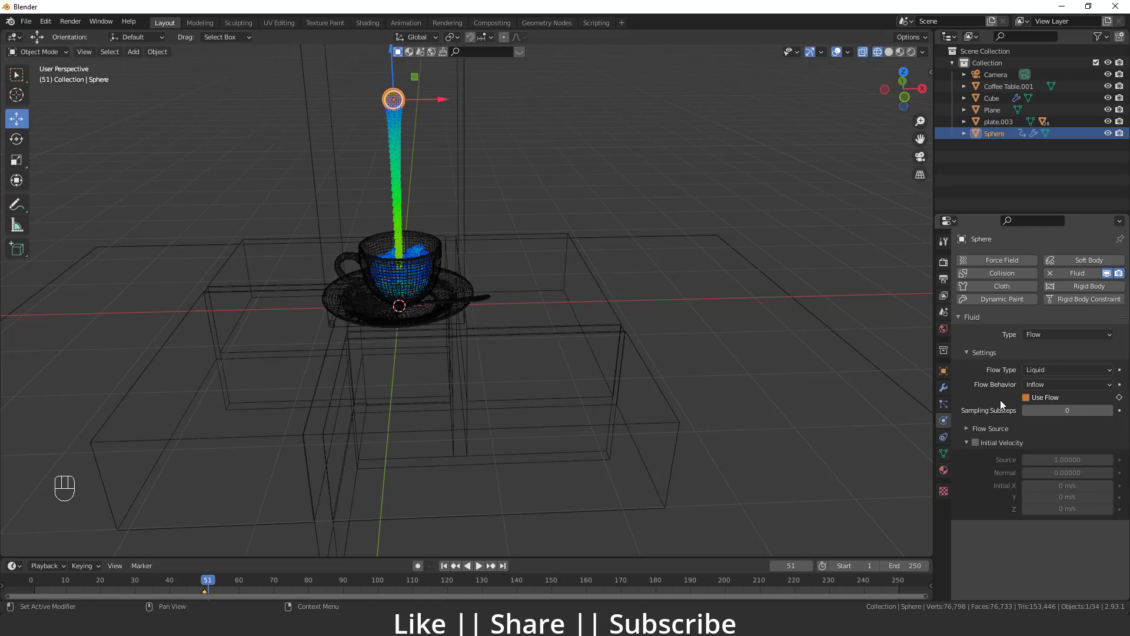
left_click(1120, 398)
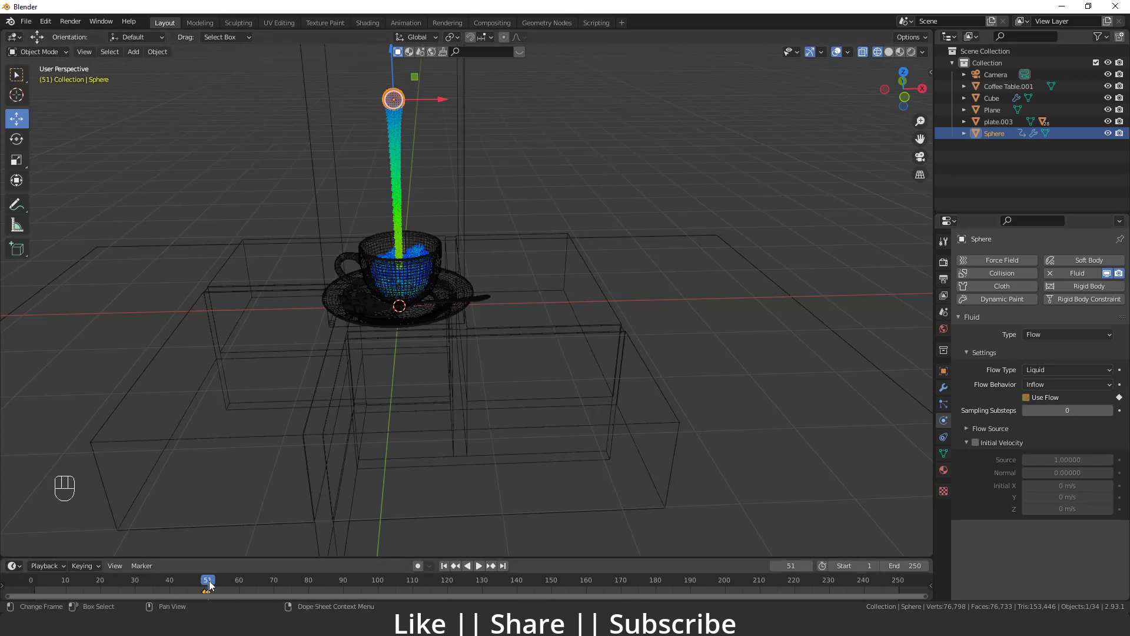
Step: Play and scrub the timeline to preview the pour filling the cup
key("space")
left_click_drag(205, 586, 200, 584)
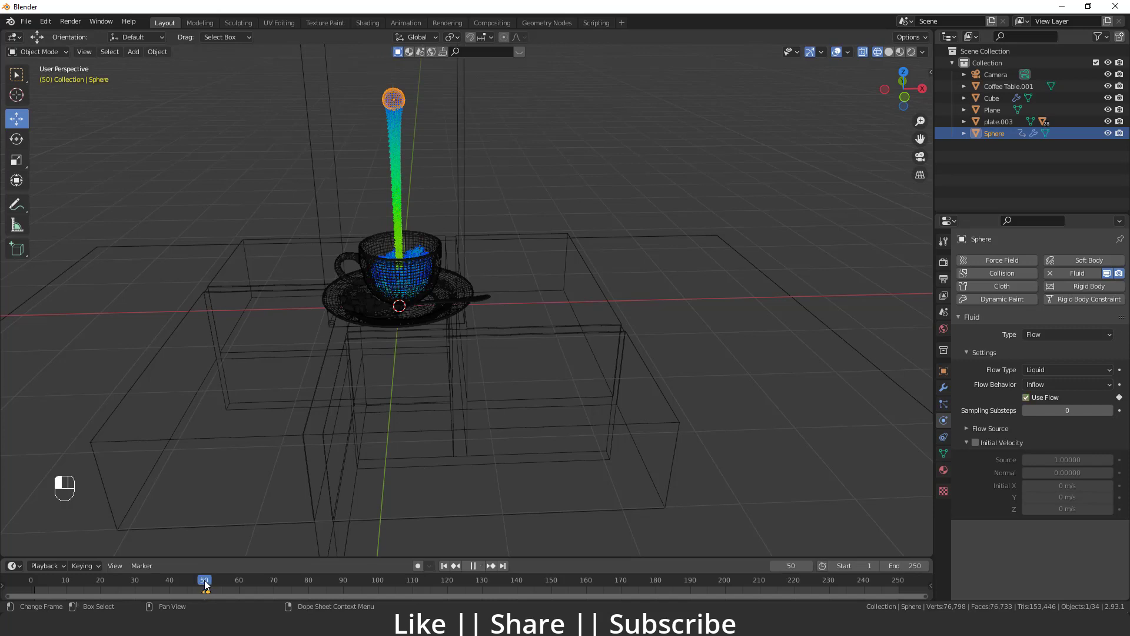
left_click_drag(206, 584, 30, 568)
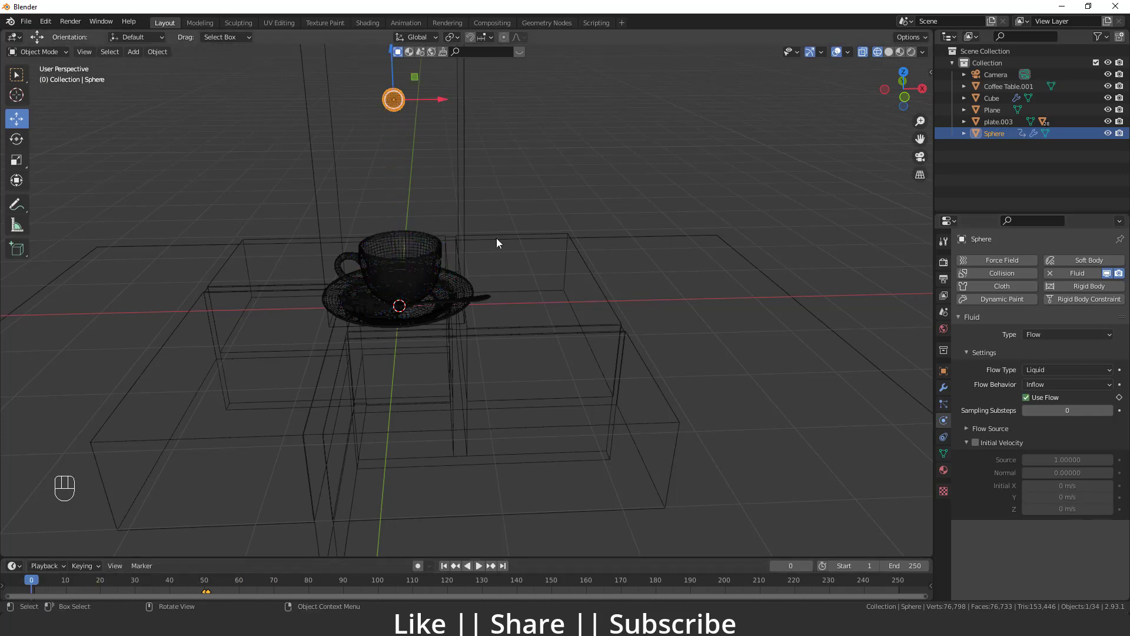
Step: Free the domain cache, enable Mesh, and re-bake the simulation through frame 150
left_click(464, 187)
scroll(1068, 431, "down", 5)
scroll(1037, 492, "down", 10)
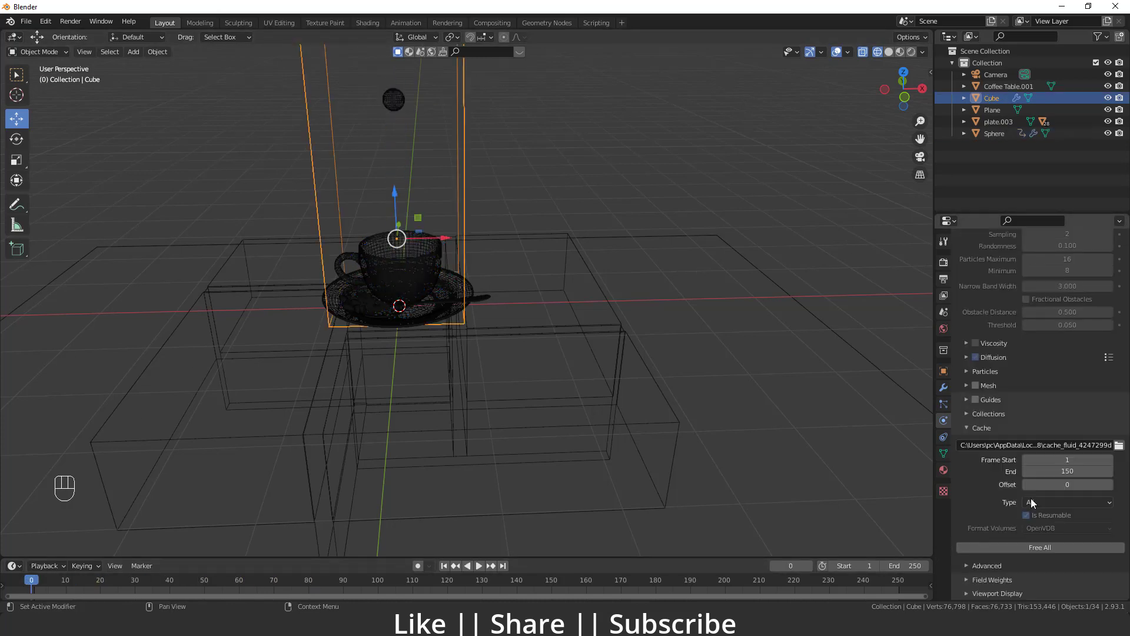
left_click(1057, 548)
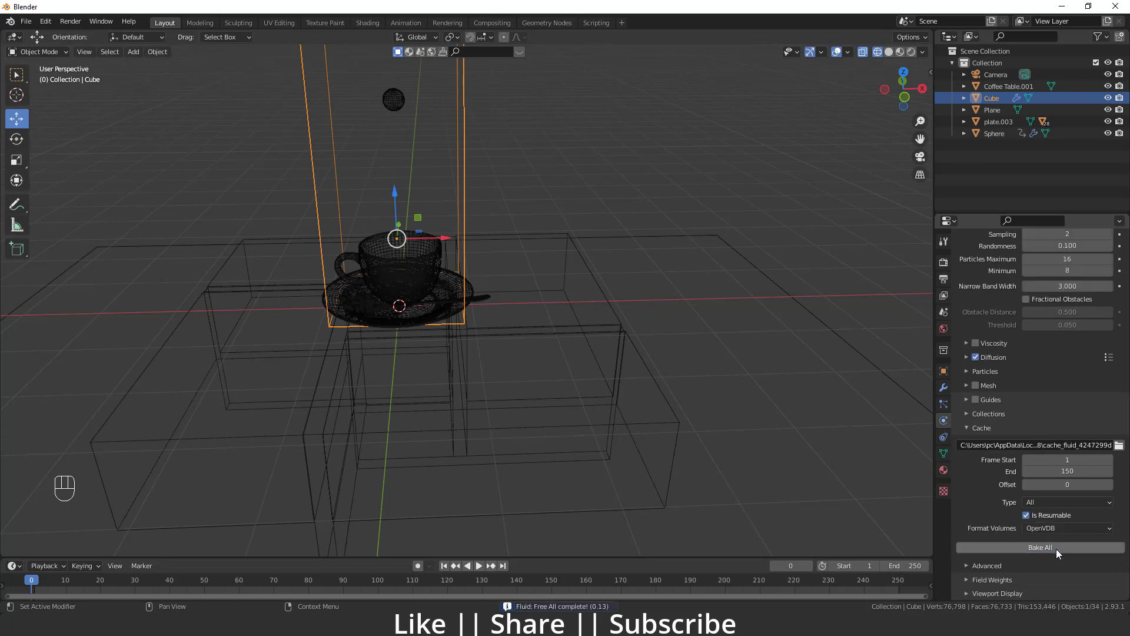
left_click(974, 385)
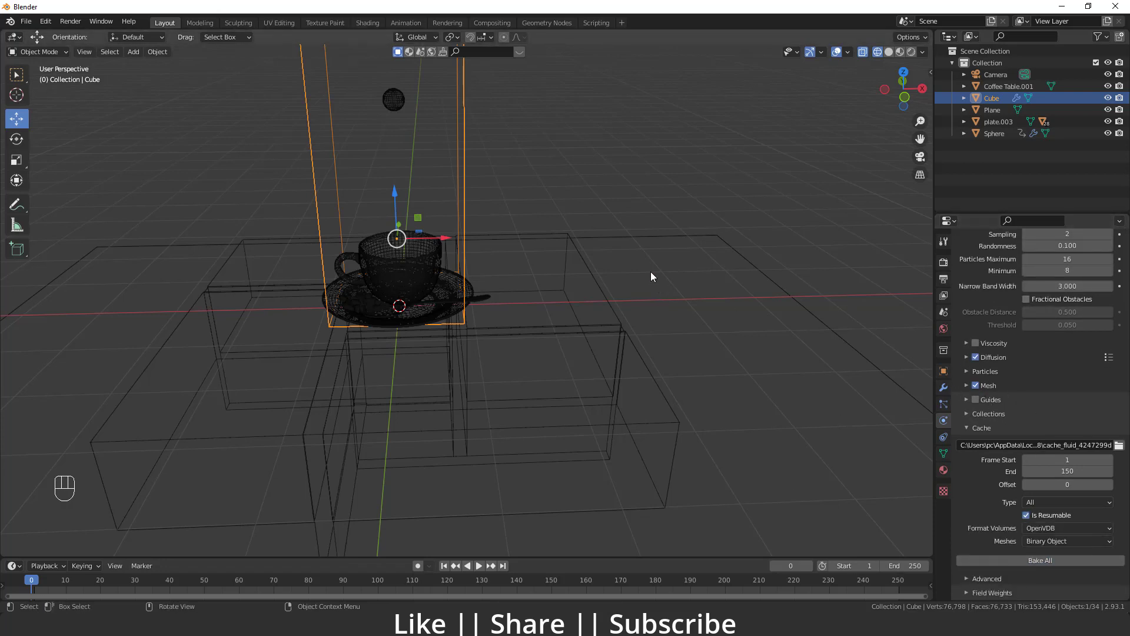
left_click(1044, 560)
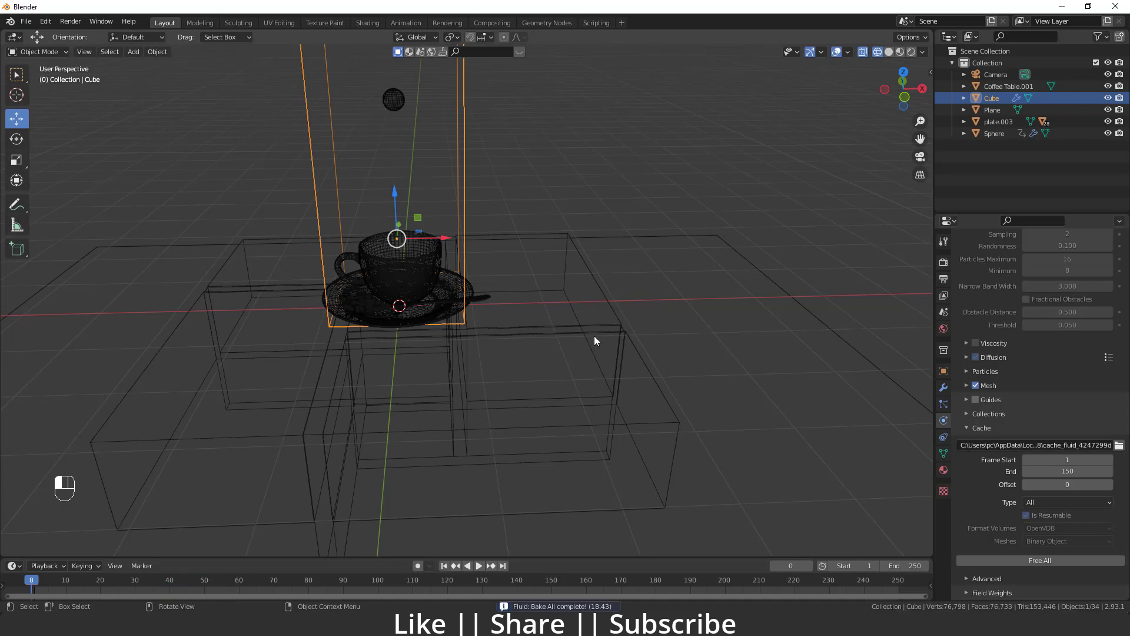
left_click(588, 148)
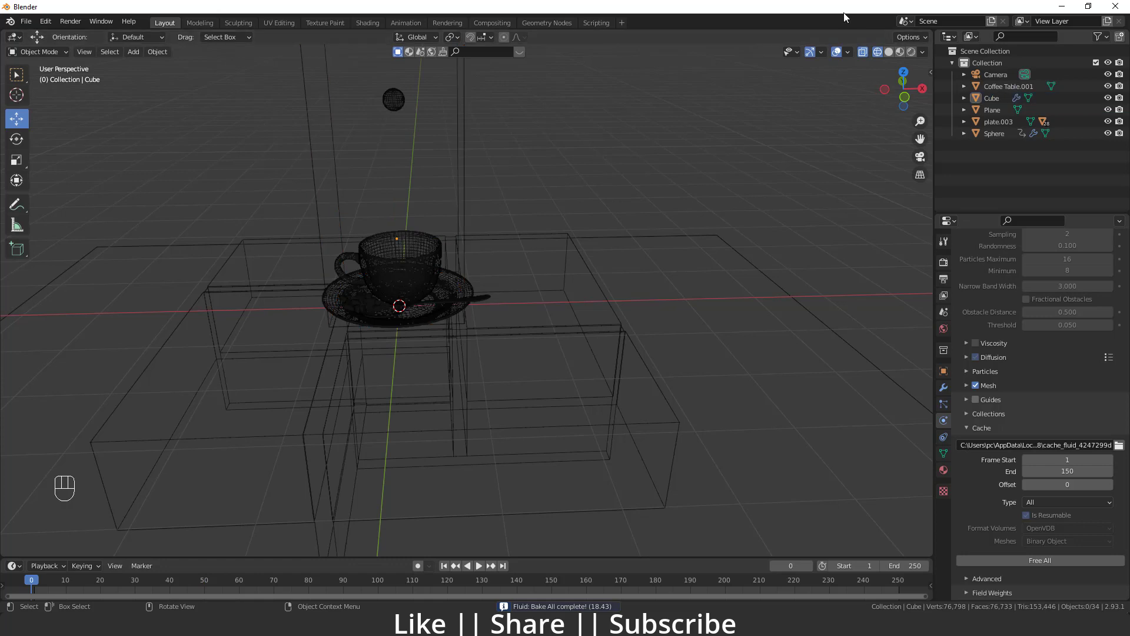
Step: In Rendered shading, play the meshed liquid filling the cup, then rewind to frame 1
left_click(911, 52)
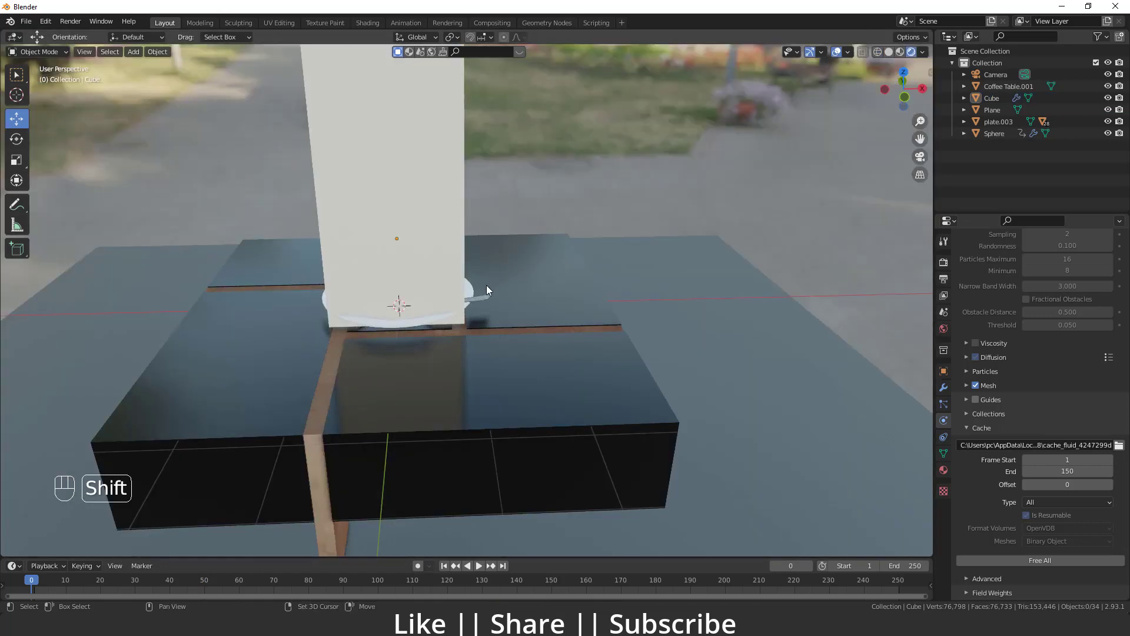
middle_click_drag(486, 286, 512, 288, "shift")
key("space")
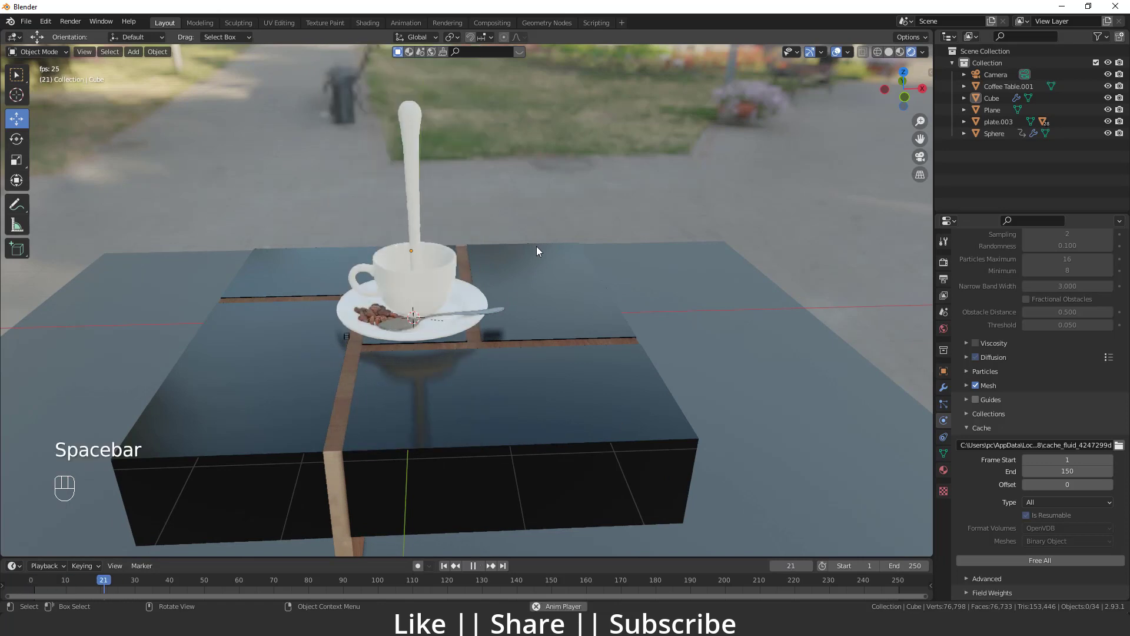
scroll(444, 268, "up", 3)
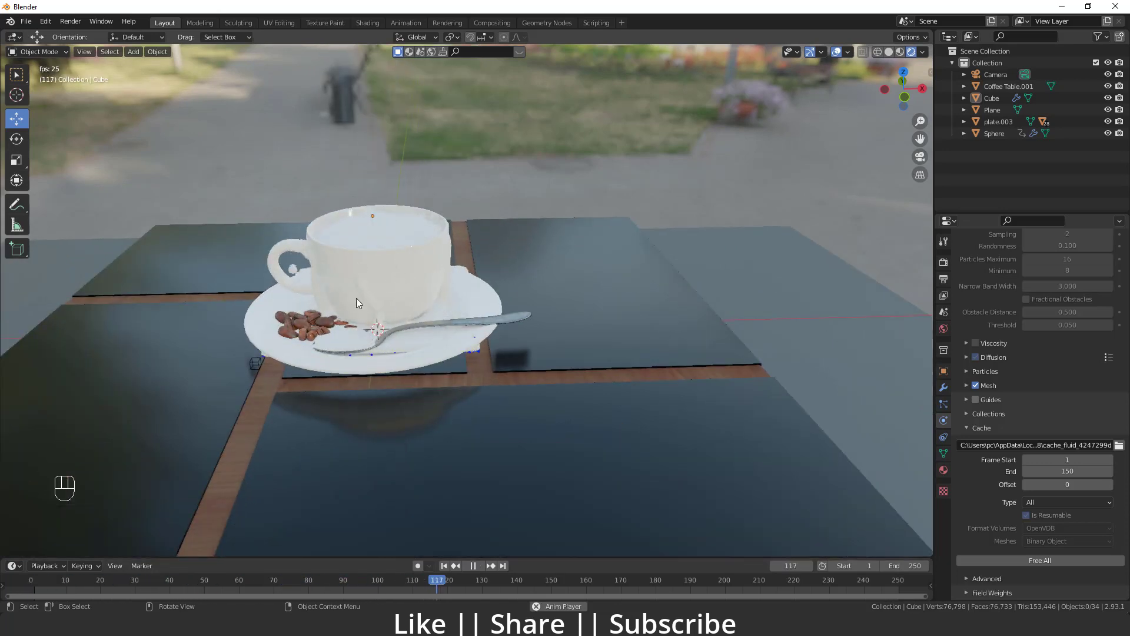
key("space")
key("space")
mouse_move(441, 366)
middle_mouse_down()
mouse_move(586, 385)
mouse_move(464, 394)
mouse_move(405, 288)
mouse_move(478, 383)
mouse_move(396, 401)
mouse_move(419, 319)
mouse_move(335, 298)
mouse_move(401, 292)
mouse_move(420, 307)
mouse_move(585, 323)
mouse_move(504, 308)
mouse_move(444, 361)
middle_mouse_up()
scroll(469, 327, "down", 3)
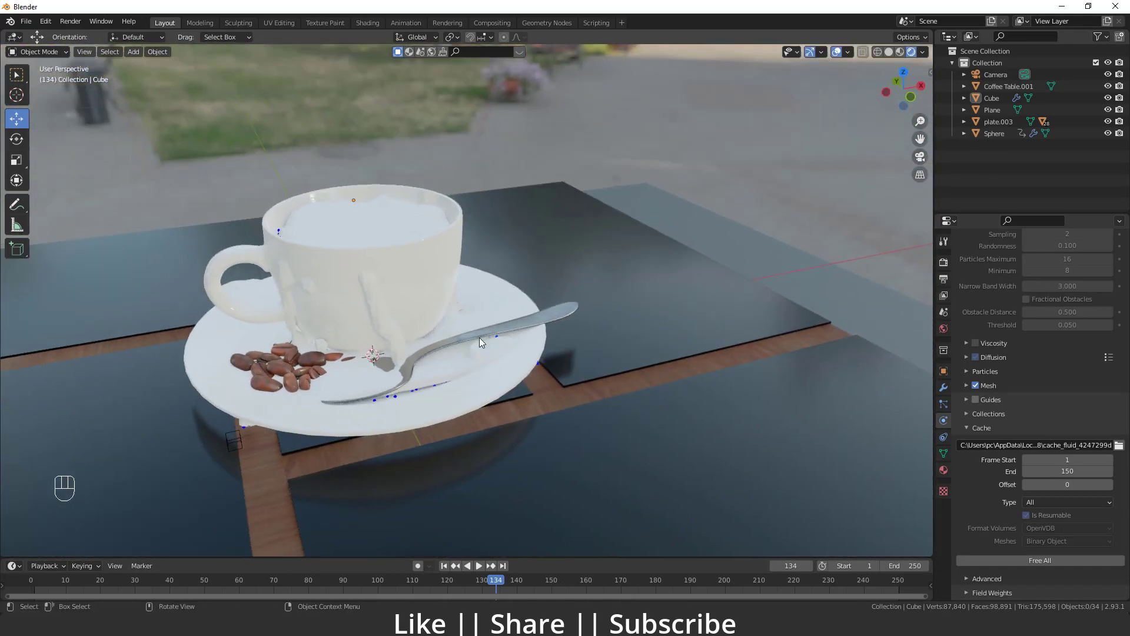
left_click(445, 565)
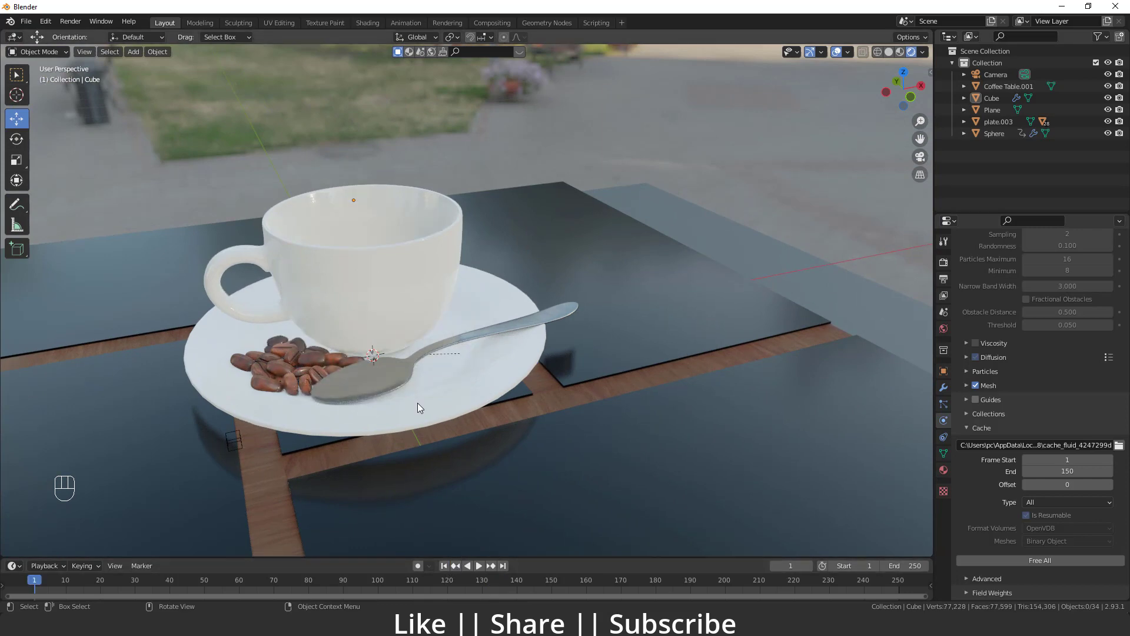
scroll(435, 352, "down", 3)
Step: In Wireframe view, set the mug's Fluid Effector Surface Thickness to 0.0001
left_click(877, 52)
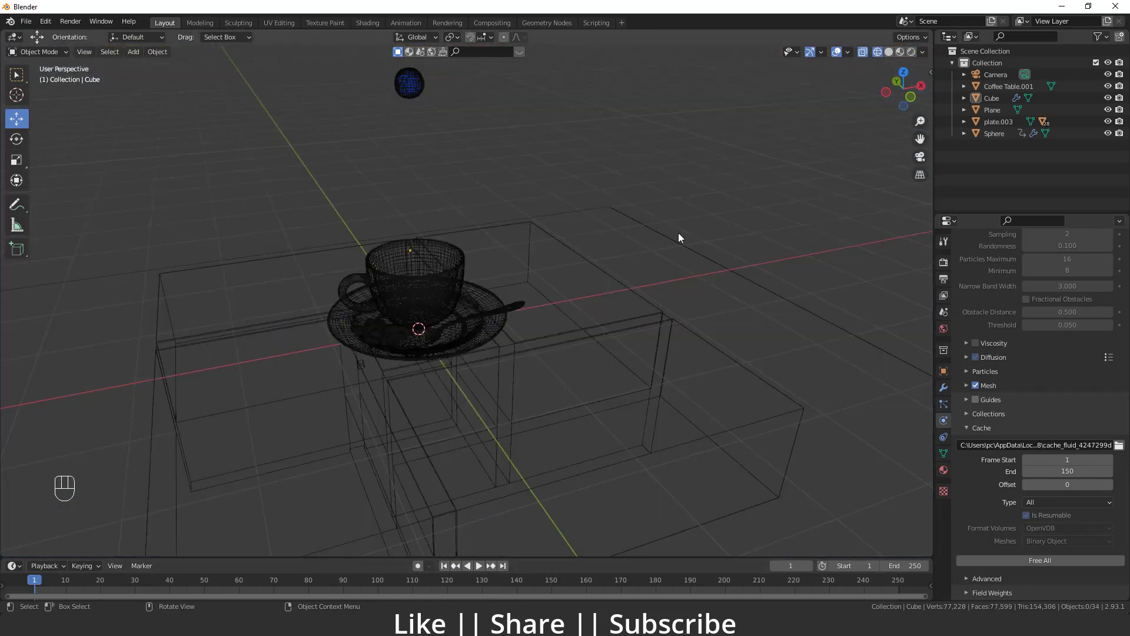
left_click(451, 279)
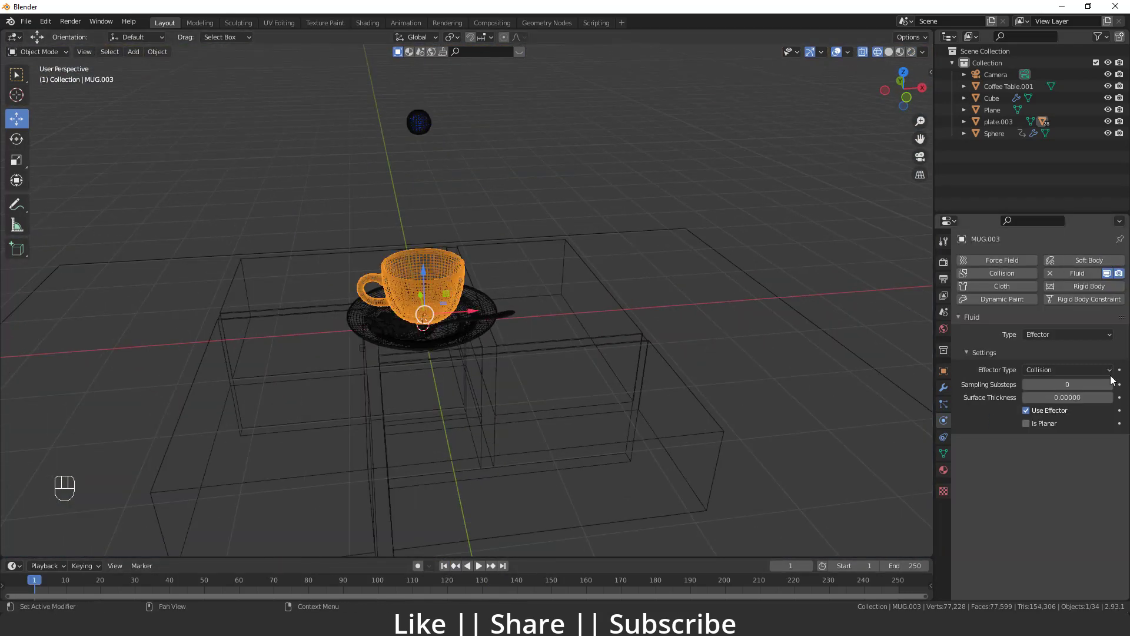
left_click(1058, 398)
type("001")
key("Return")
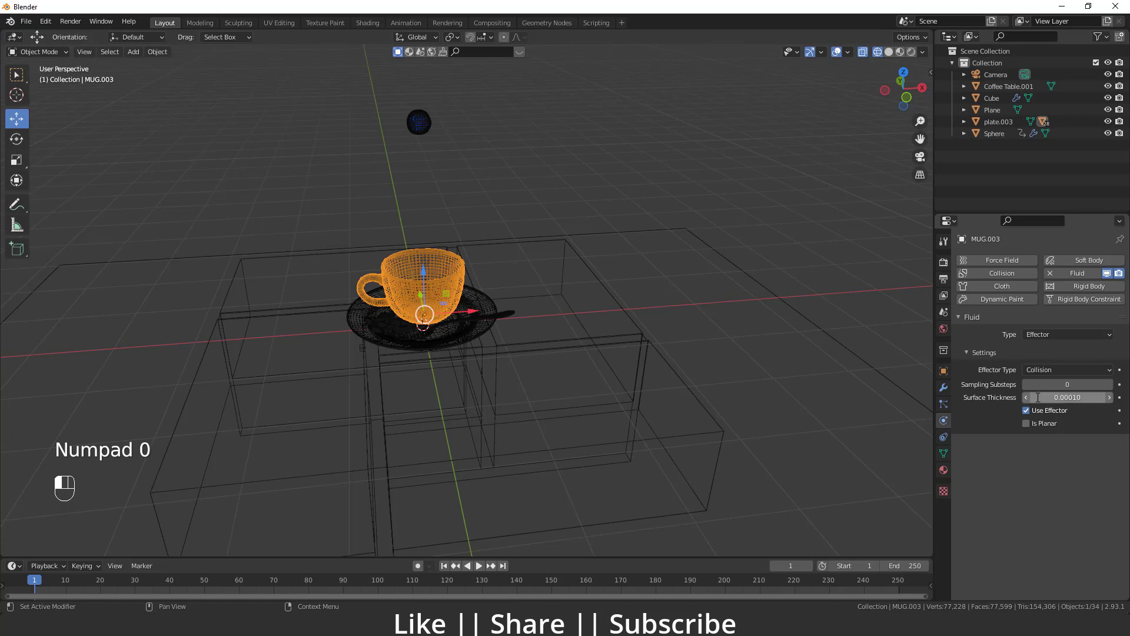
Step: Zoom out over the whole scene and select the fluid domain Cube
scroll(557, 304, "down", 3)
middle_click_drag(557, 305, 420, 318)
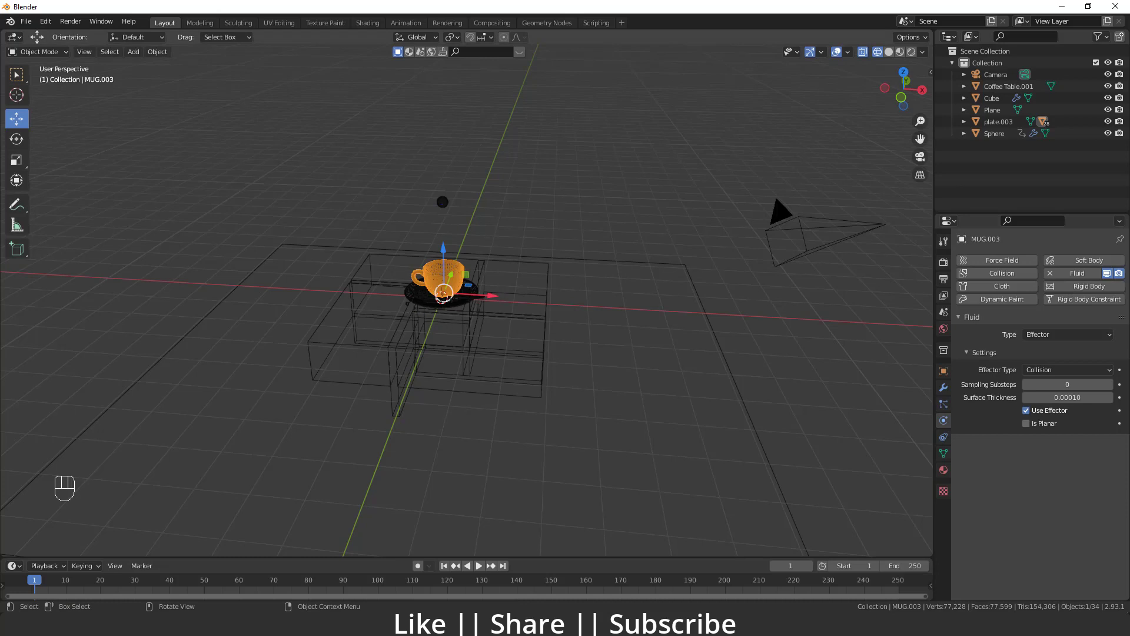
left_click(410, 306)
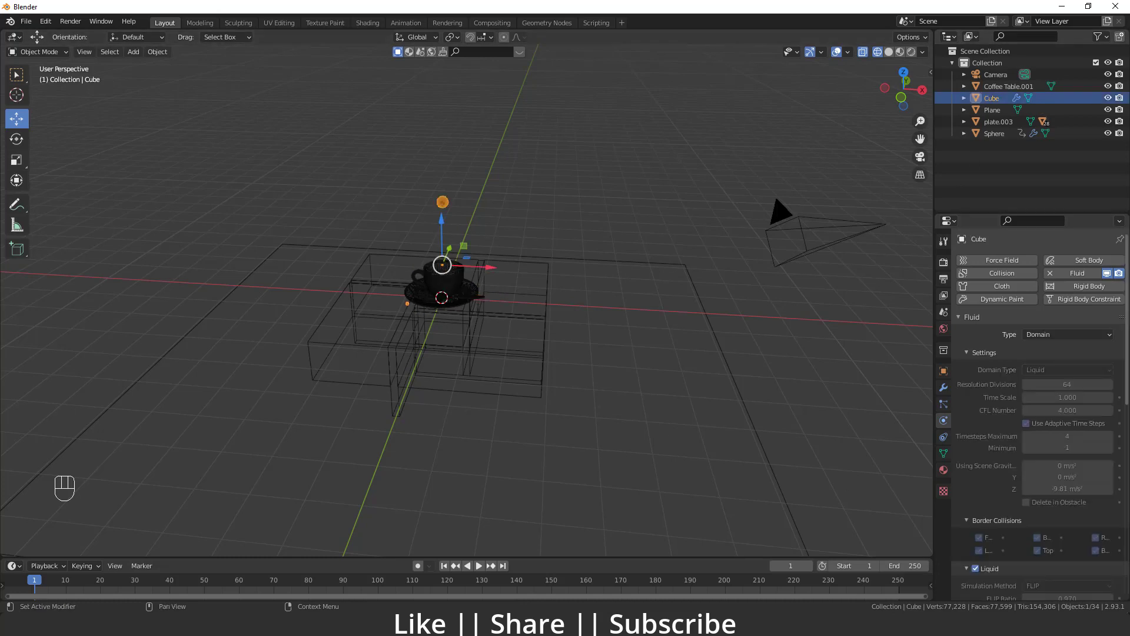
Step: Free the Cube's fluid cache and Bake All again, then frame the teacup
scroll(1072, 444, "down", 10)
left_click(1058, 547)
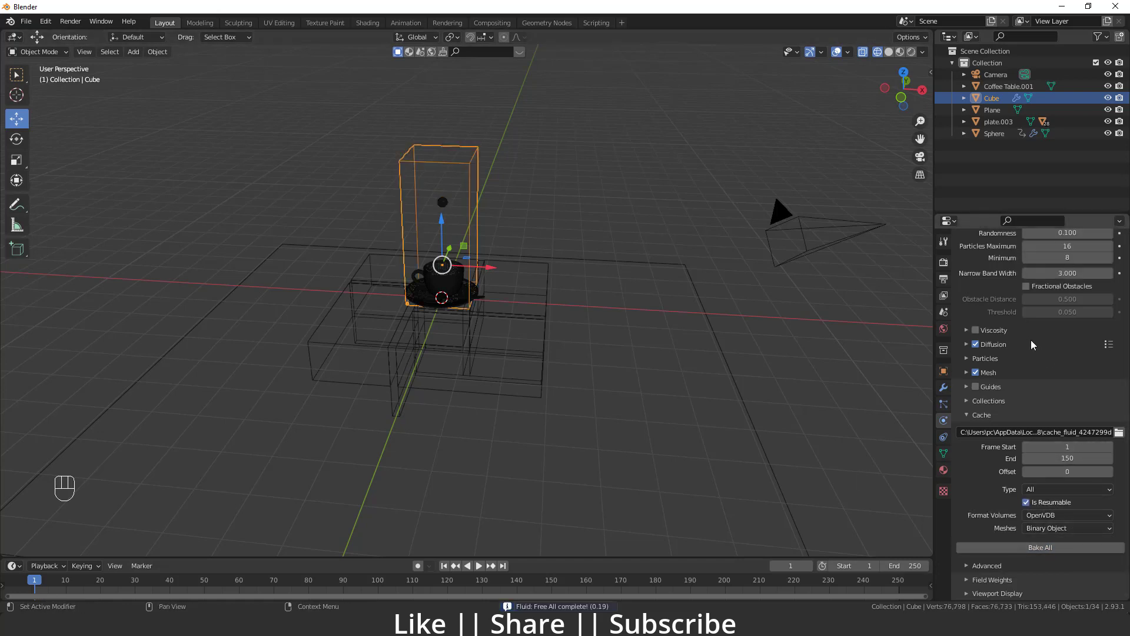
left_click(1038, 548)
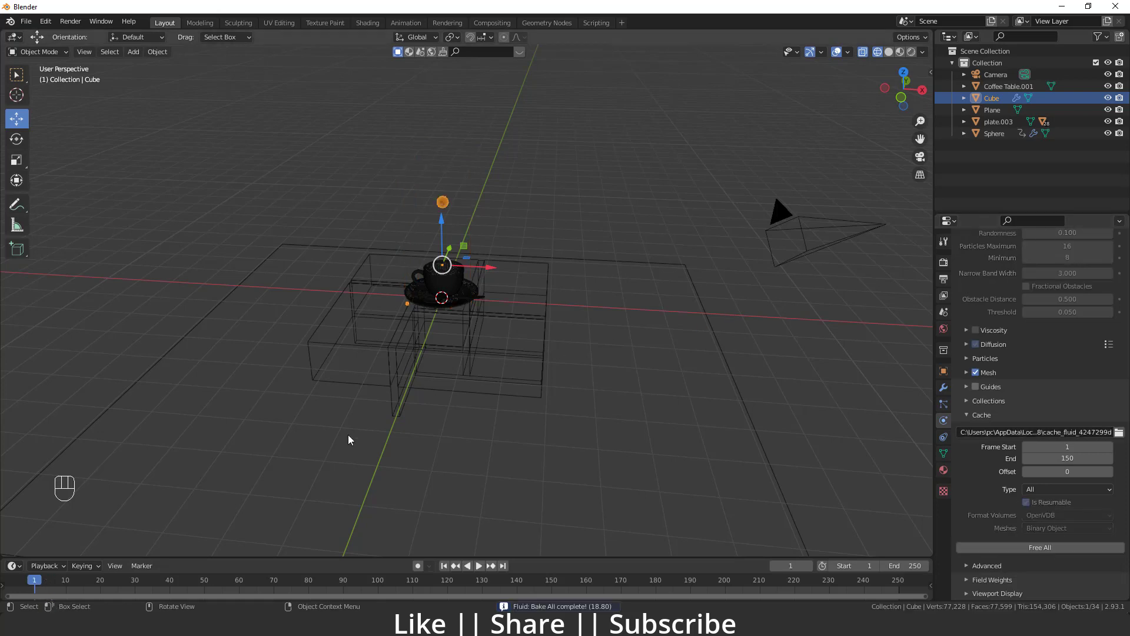
scroll(467, 284, "up", 2)
middle_click_drag(468, 284, 478, 349, "shift")
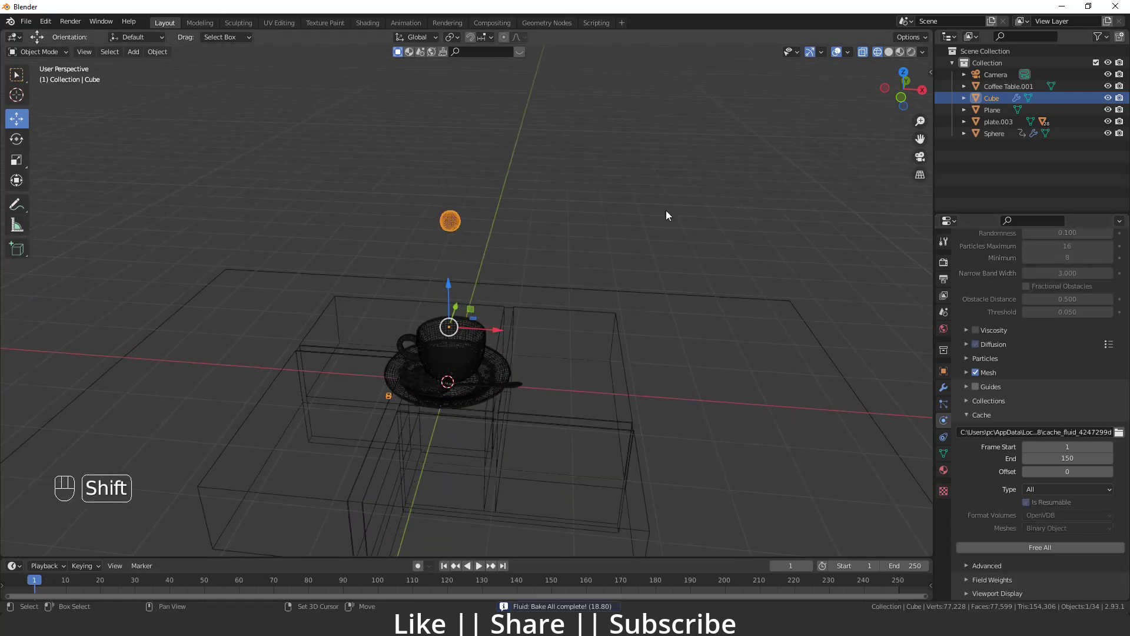
Step: Play the rebaked pour in Rendered shading to frame 57, viewing it from several angles
left_click(911, 52)
key("space")
mouse_move(546, 268)
middle_mouse_down()
mouse_move(630, 314)
mouse_move(618, 264)
middle_mouse_up()
scroll(549, 207, "down", 3)
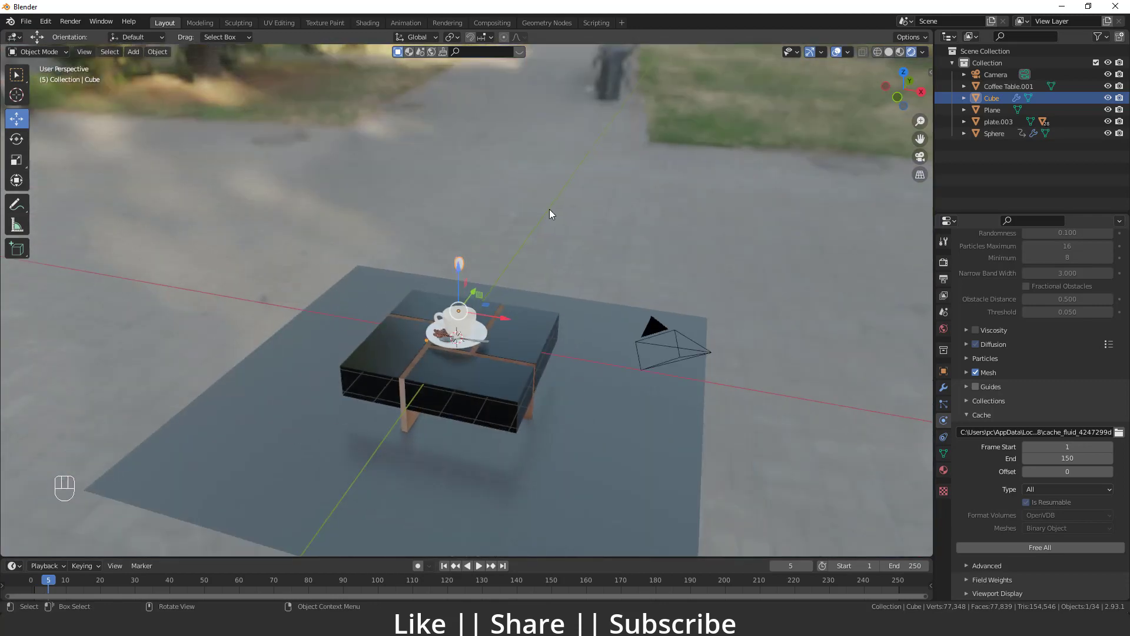
key("space")
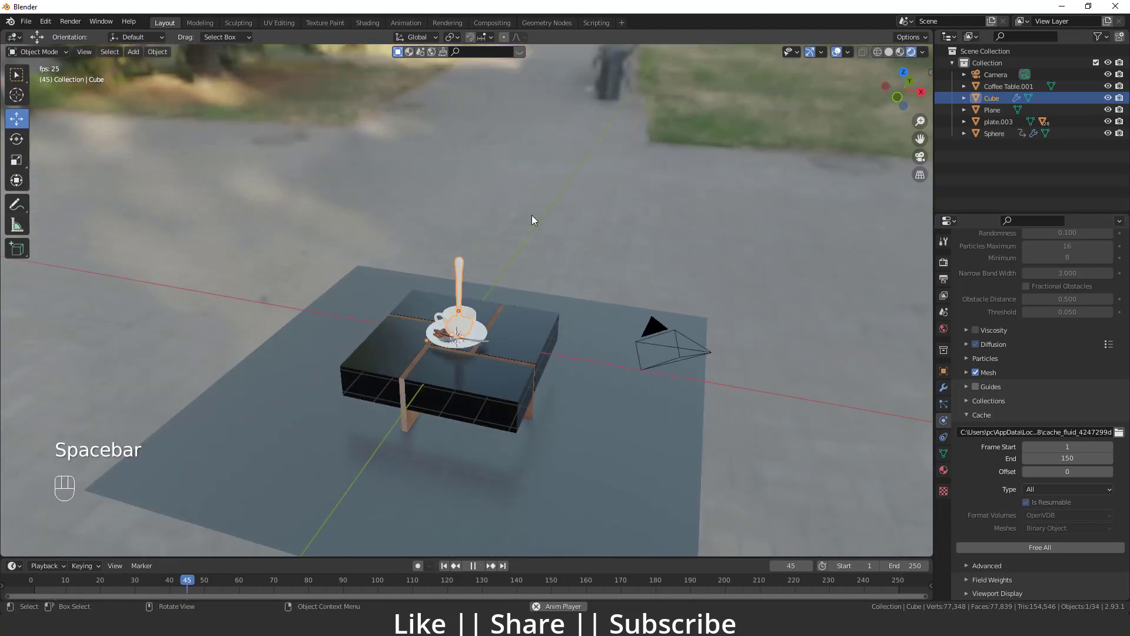
key("space")
scroll(471, 260, "up", 5)
middle_click_drag(449, 262, 540, 239)
scroll(541, 238, "up", 5)
middle_click_drag(424, 240, 456, 245, "shift")
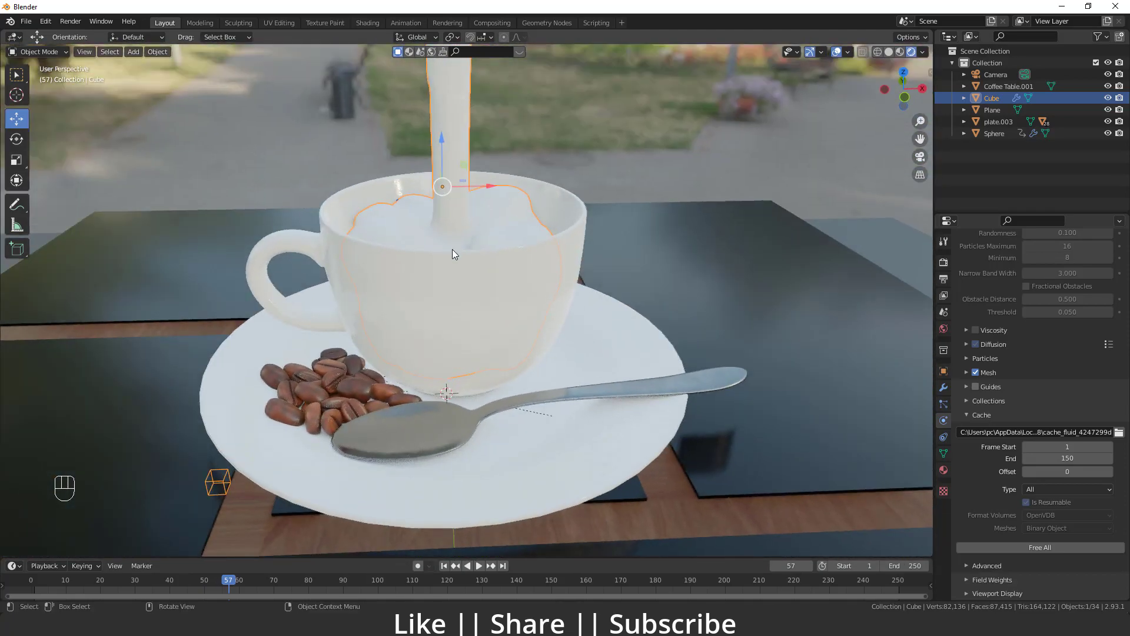
scroll(456, 245, "down", 5)
middle_click_drag(483, 310, 540, 289, "shift")
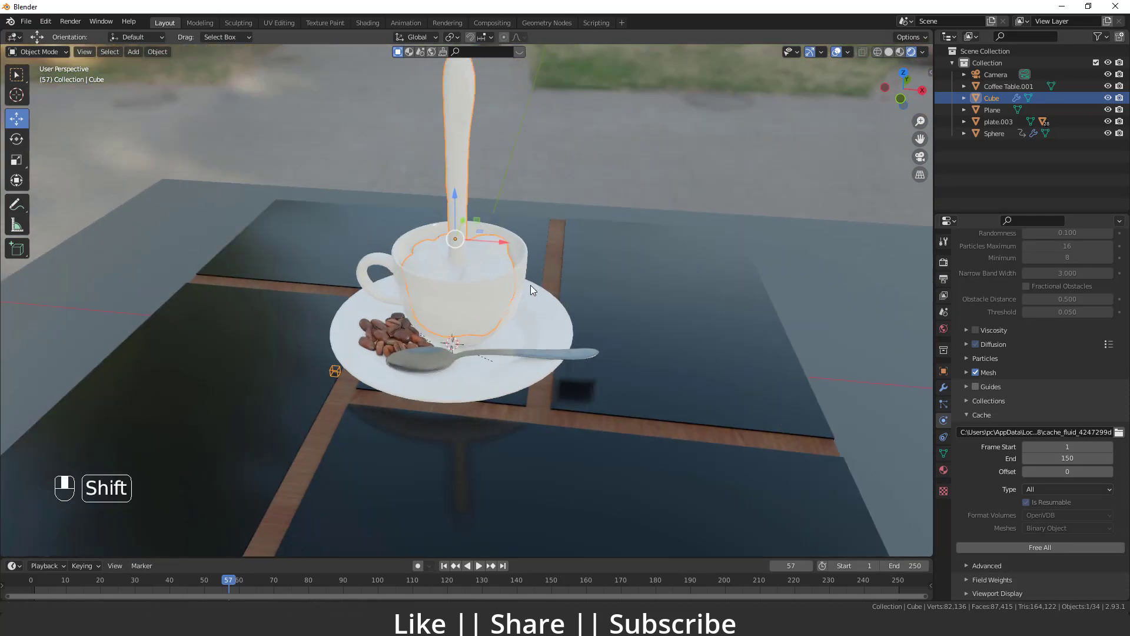
scroll(539, 288, "up", 3)
Step: In Material Preview, shift the sphere's Use Flow keyframes 10 frames earlier
left_click(900, 52)
scroll(568, 193, "down", 4)
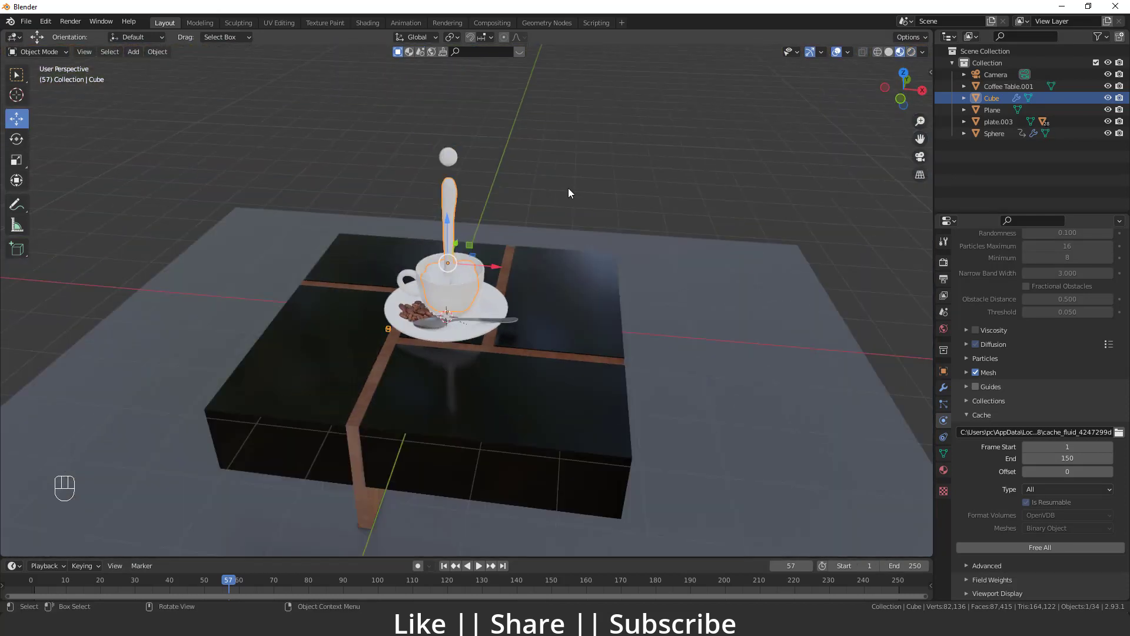
left_click(450, 157)
left_click_drag(204, 594, 27, 581)
scroll(383, 330, "down", 5)
Step: Free the domain Cube's cache and bake the fluid simulation again
left_click(472, 255)
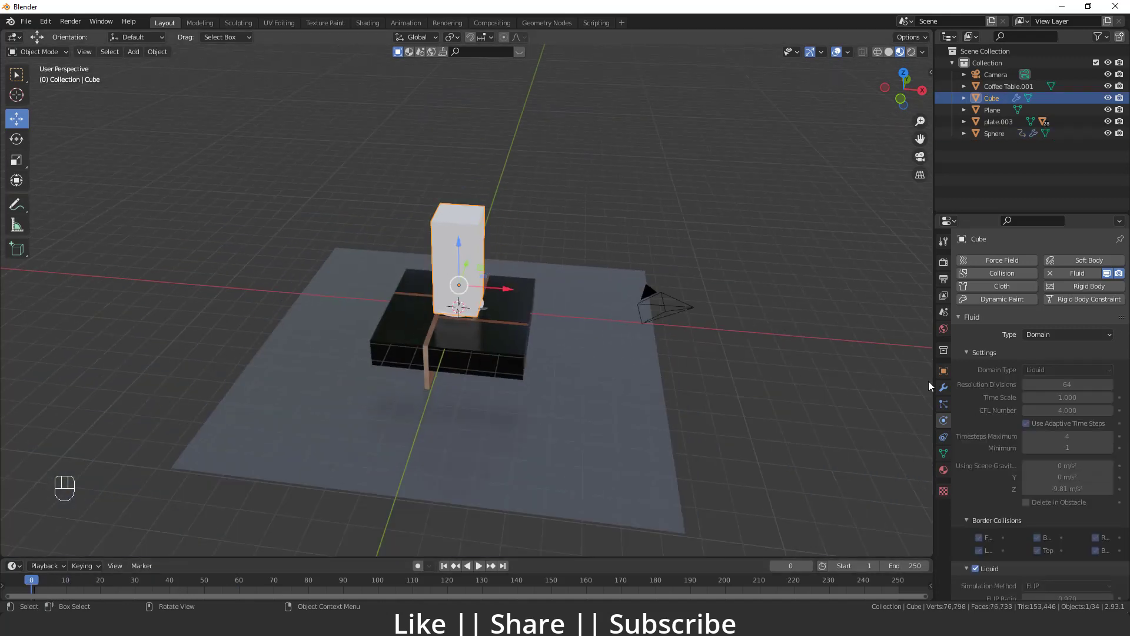
scroll(1042, 504, "down", 15)
left_click(1047, 548)
left_click(1050, 547)
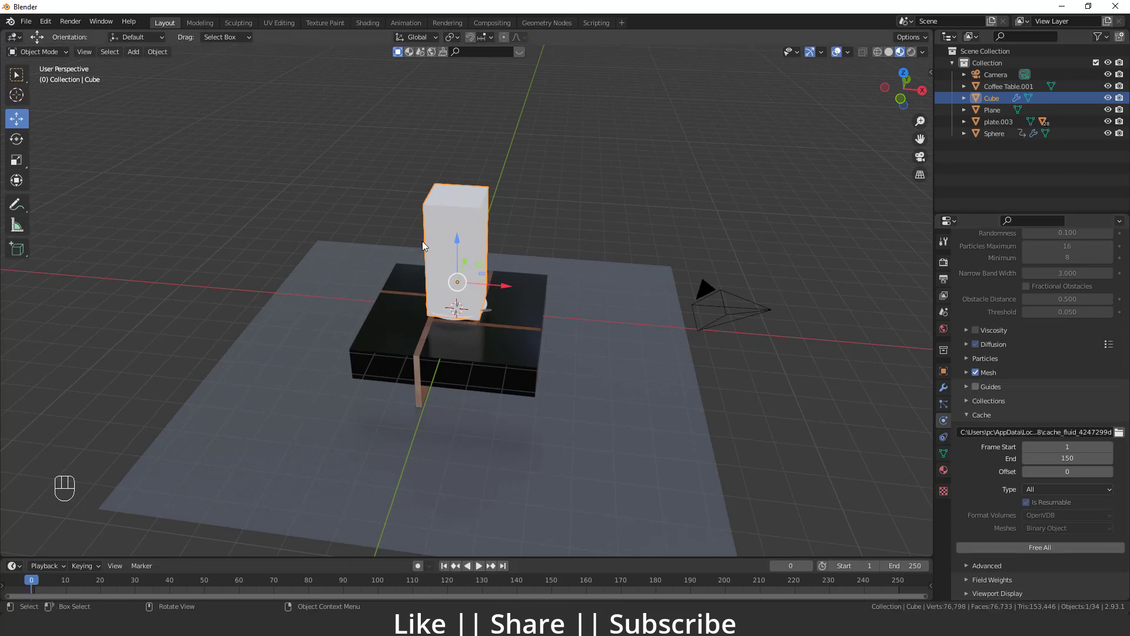
Step: Play the new bake and stop it to inspect the liquid in the cup
scroll(422, 241, "up", 3)
middle_click_drag(422, 242, 458, 315)
scroll(401, 328, "down", 6)
key("space")
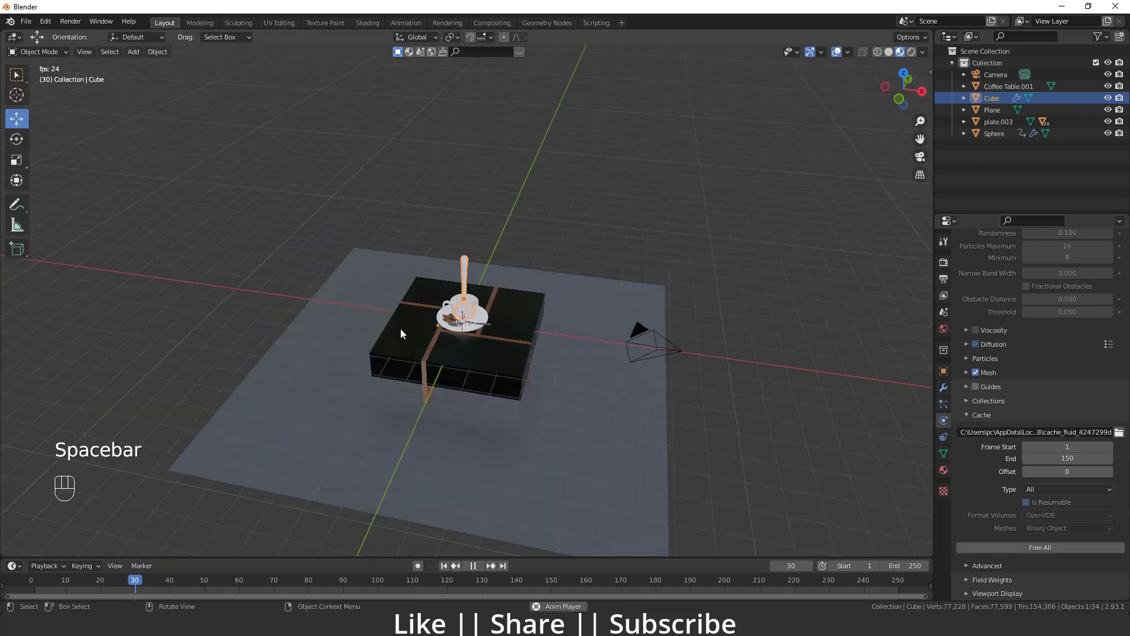
key("space")
scroll(444, 331, "up", 5)
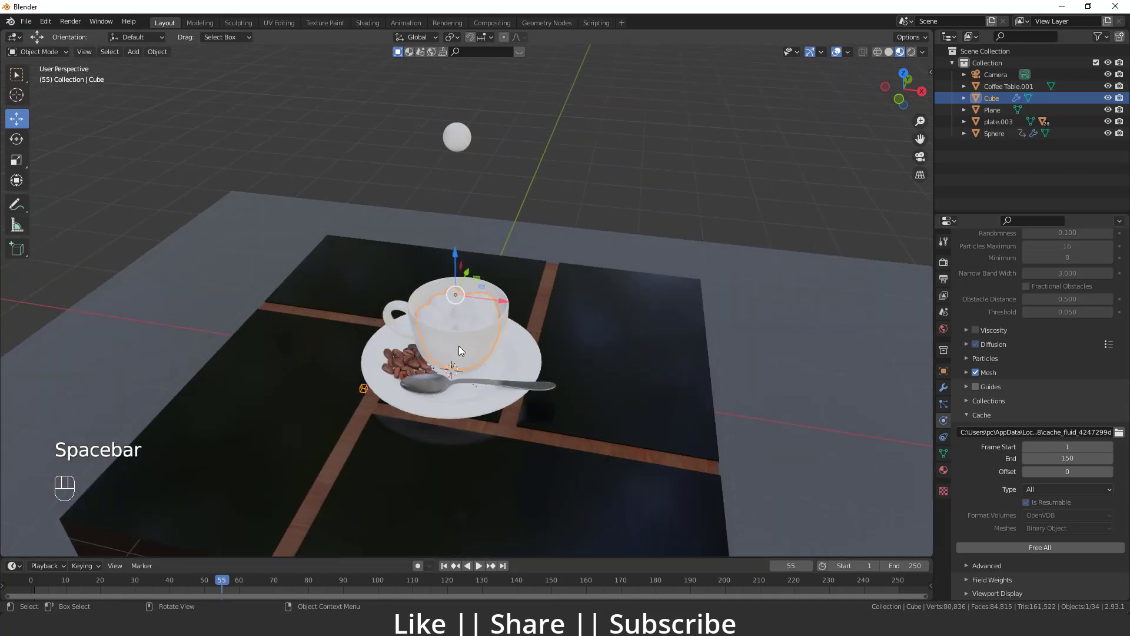